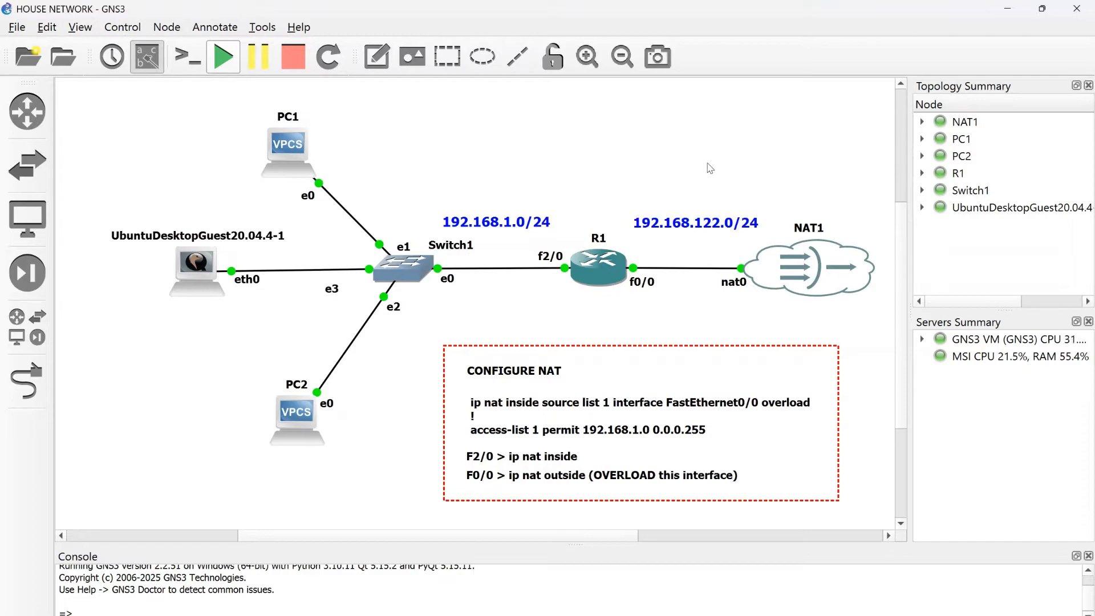
left_click(627, 58)
left_click(629, 59)
left_click(588, 59)
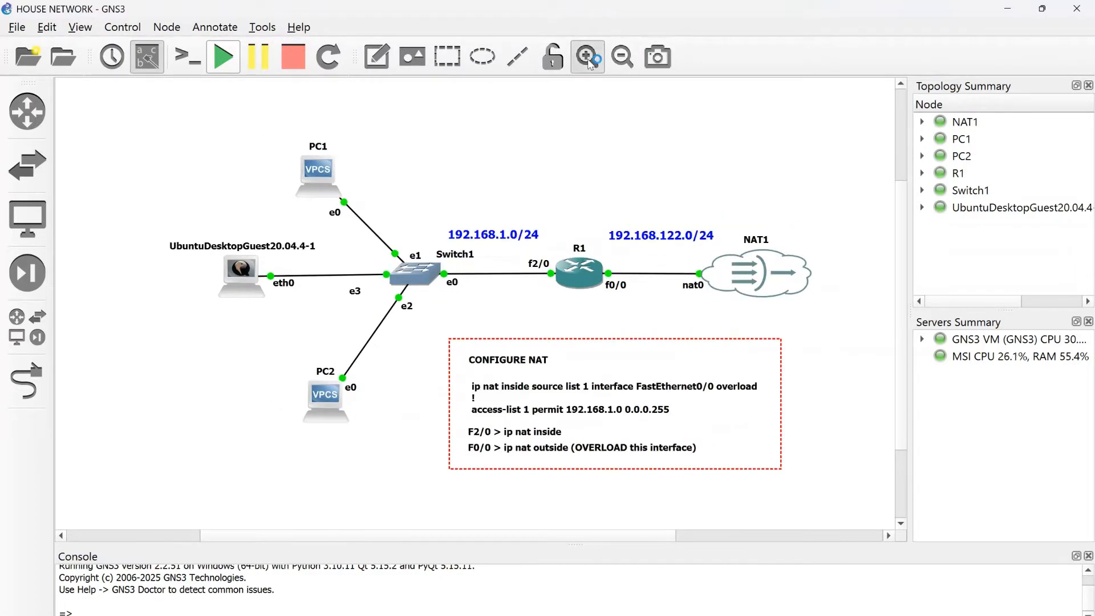
left_click(589, 62)
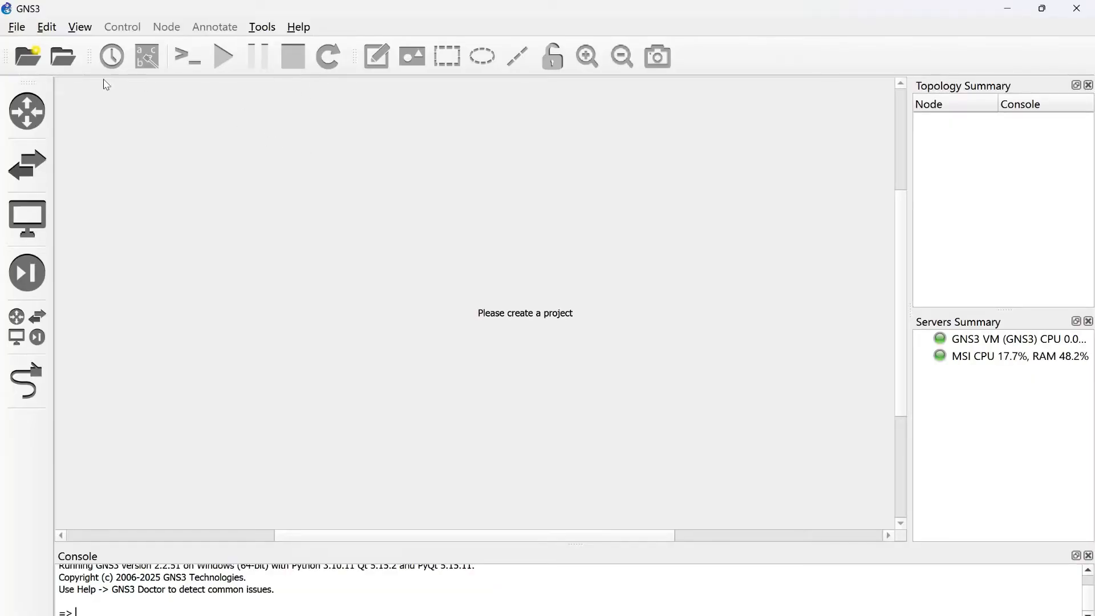
left_click(61, 59)
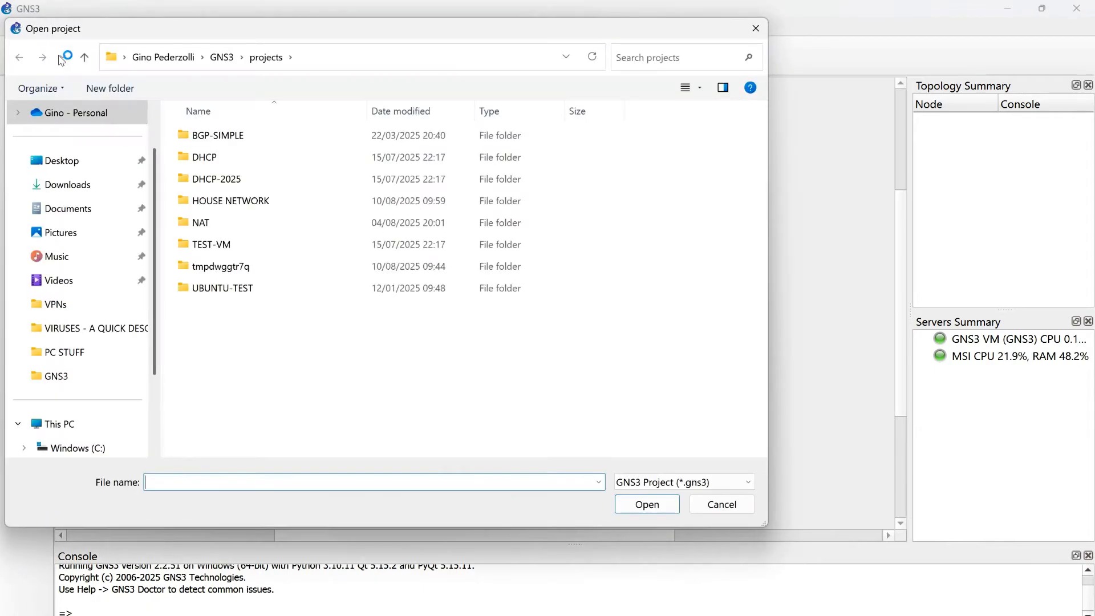
left_click(739, 505)
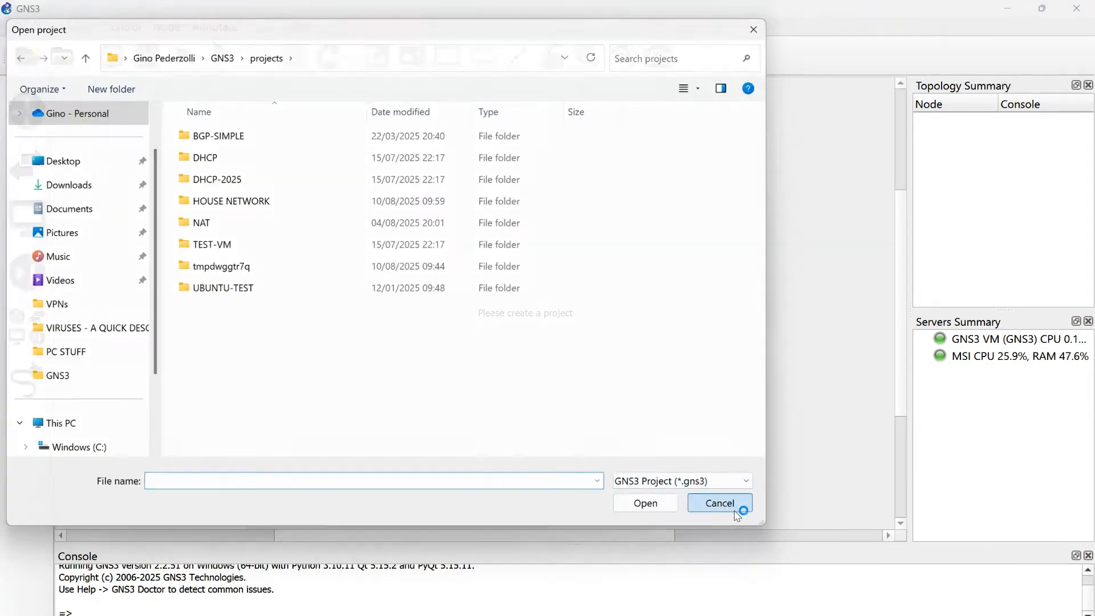
left_click(63, 57)
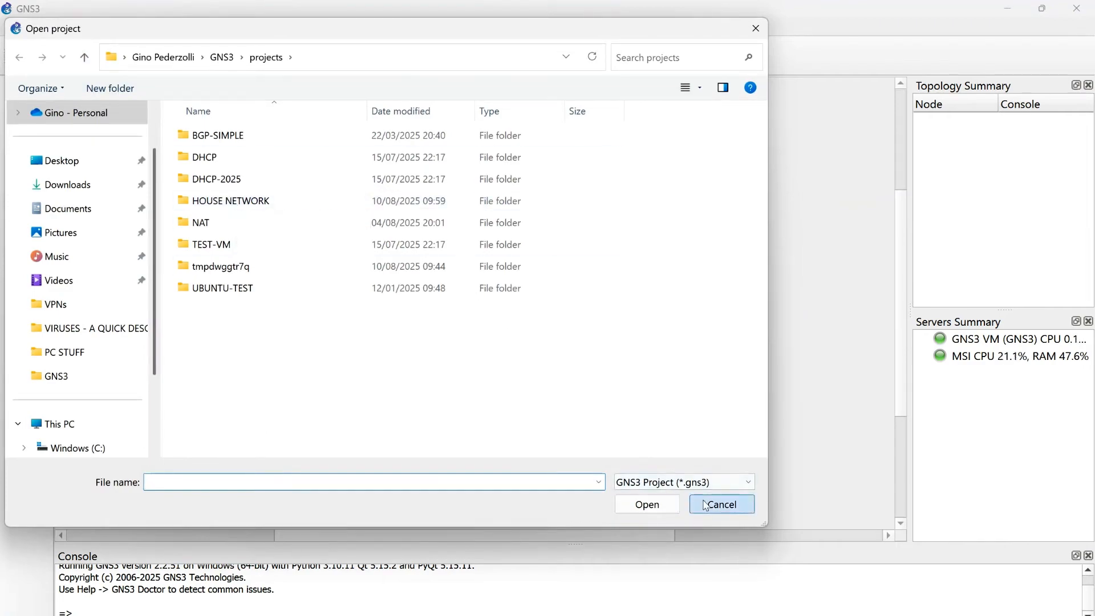
left_click(721, 504)
Create a new blank project named HOUSE-NETWORK-YOUTUBE in the default projects location
left_click(35, 55)
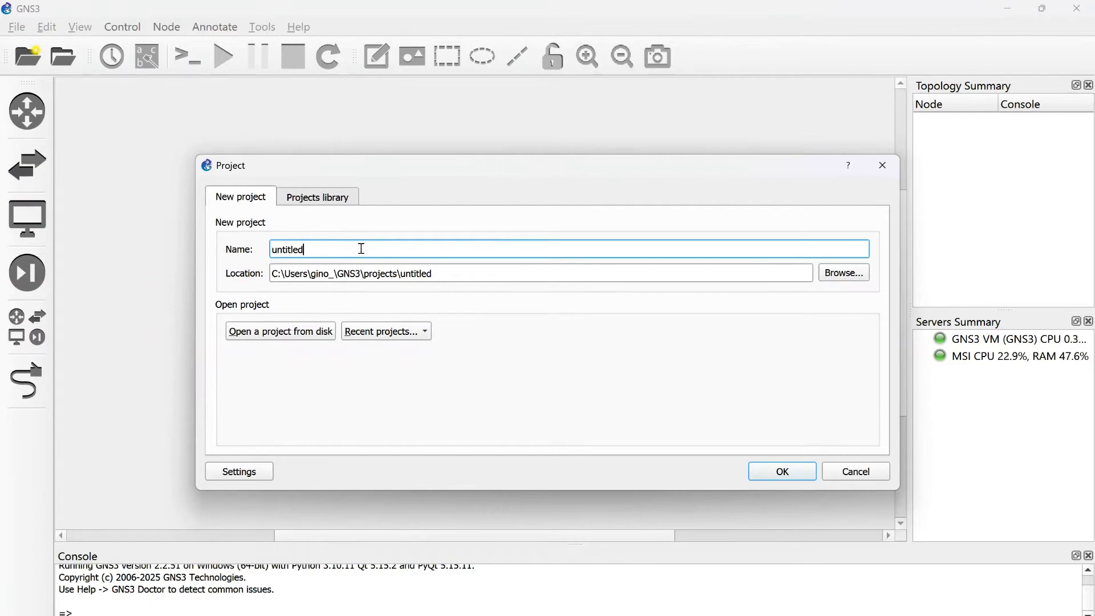
left_click_drag(362, 249, 271, 252)
type("HOSE")
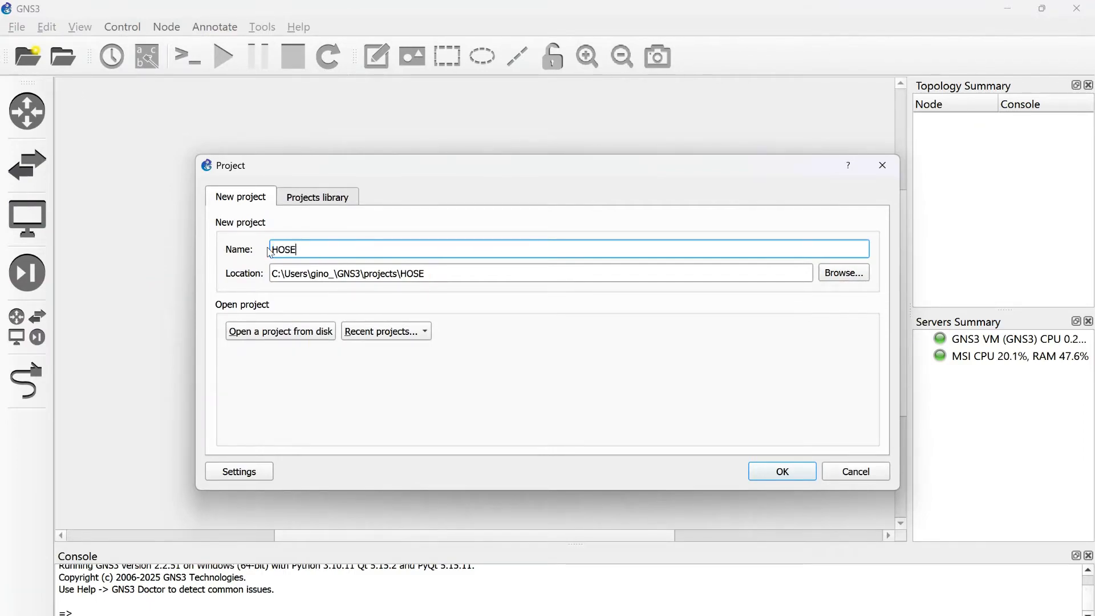
key("BackSpace")
key("BackSpace")
type("USE=N")
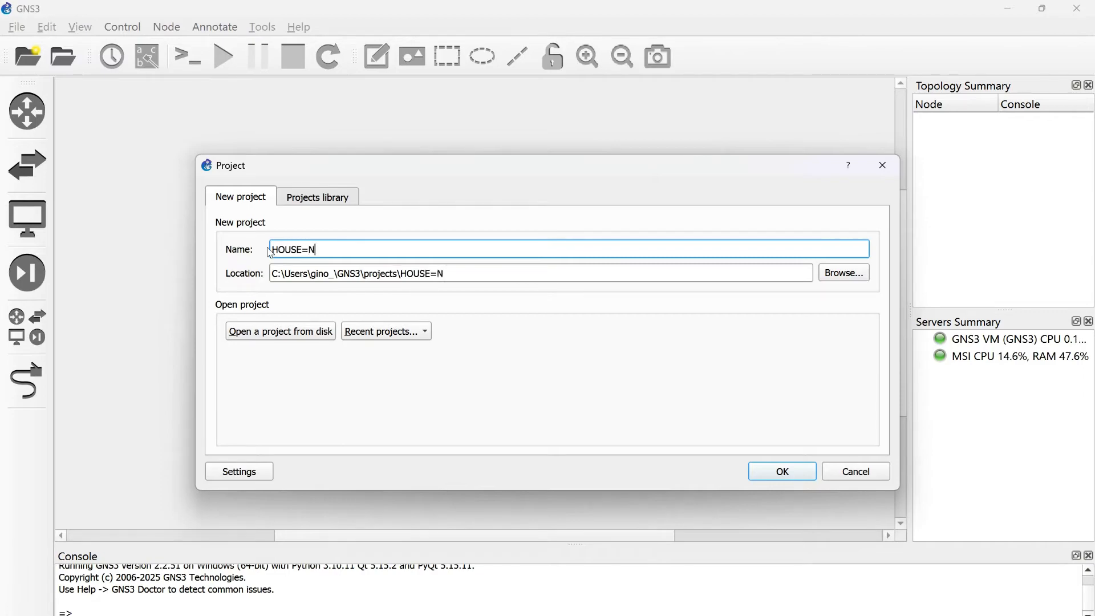
type("ETWORK-")
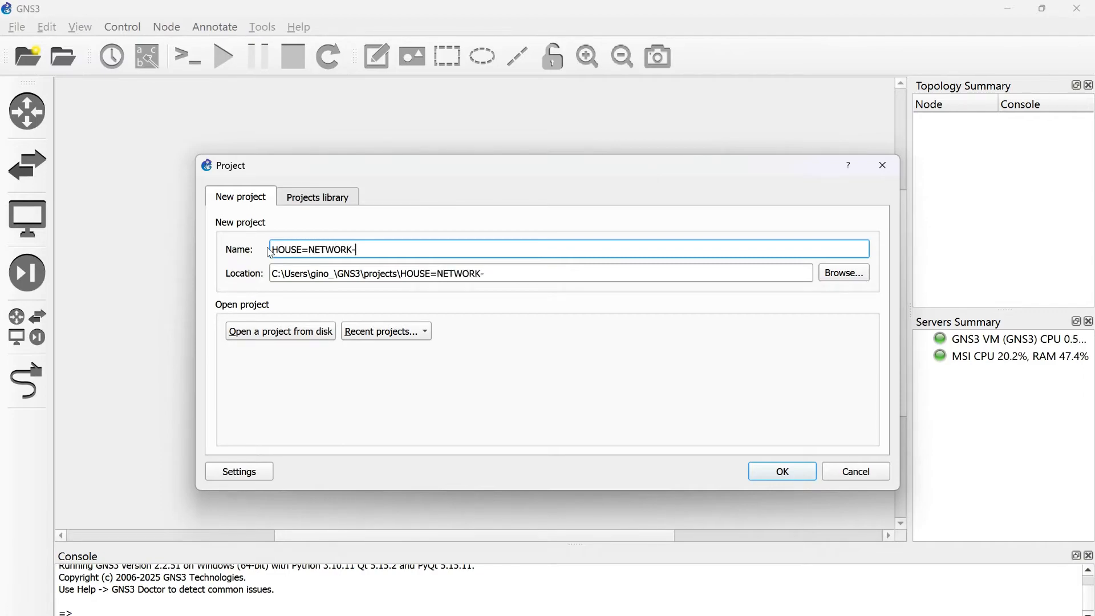
type("YOUTUBE")
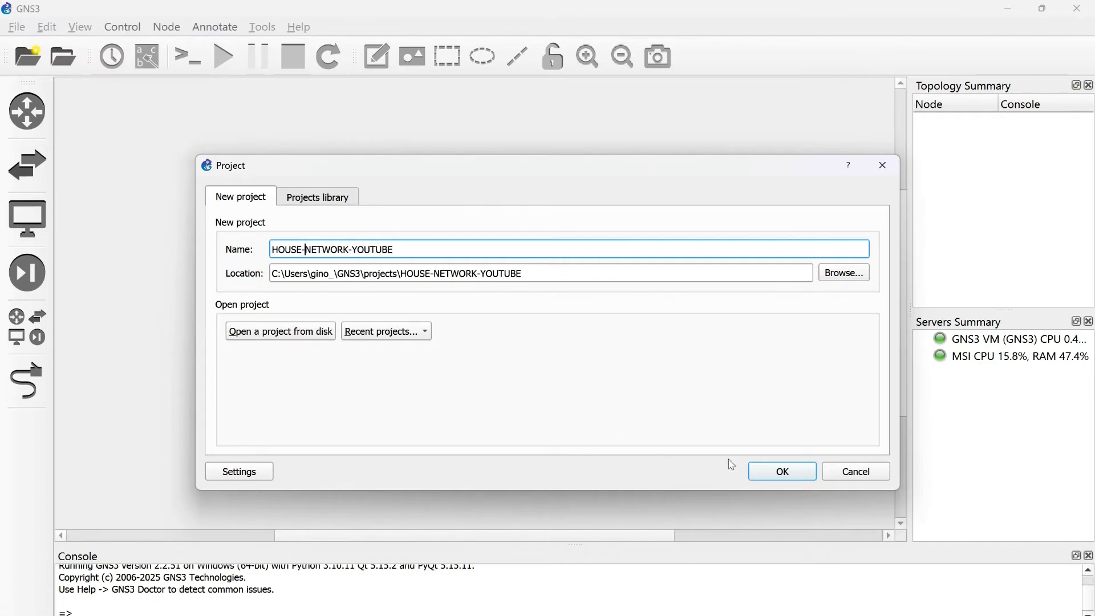
left_click(767, 472)
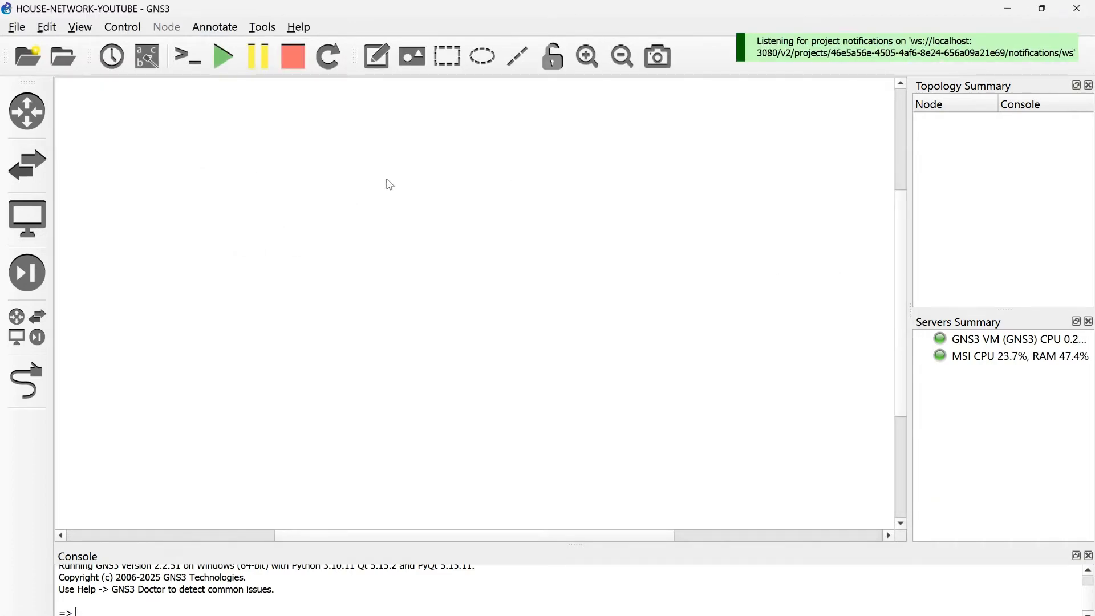
Browse the device categories, ending with all devices listed, and examine the NAT, Ubuntu Desktop Guest, VPCS and Ethernet switch templates
left_click(31, 288)
left_click(28, 225)
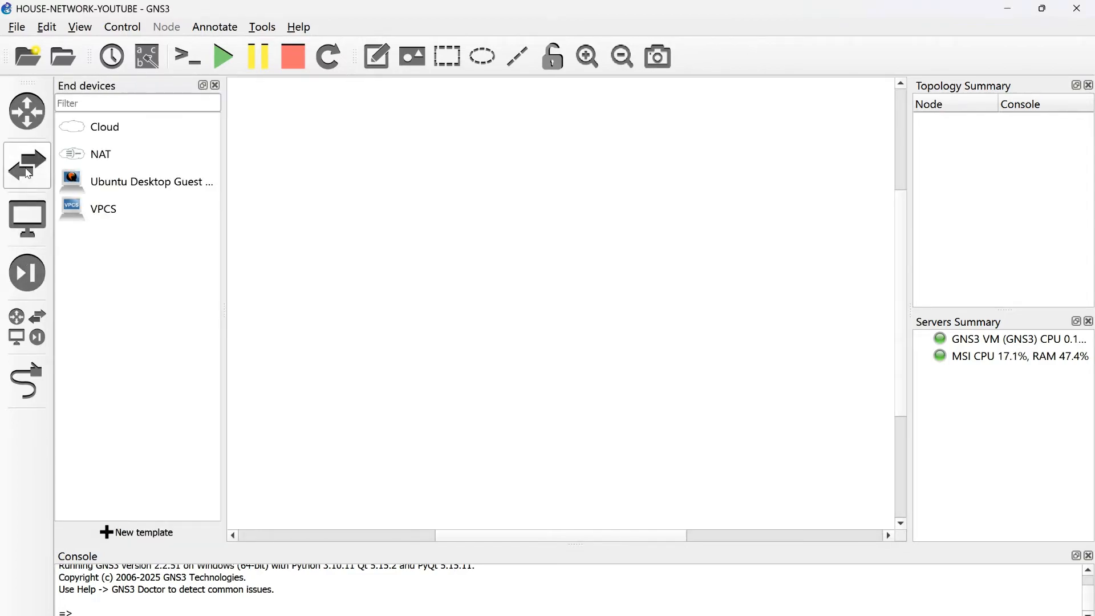
left_click(26, 170)
left_click(26, 118)
left_click(27, 327)
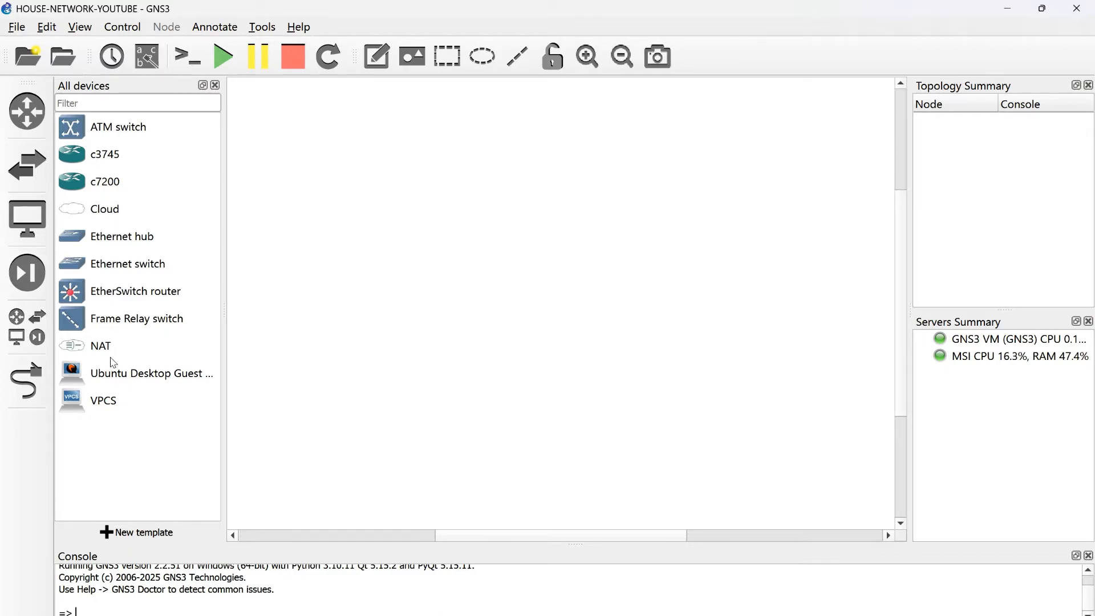
left_click(88, 356)
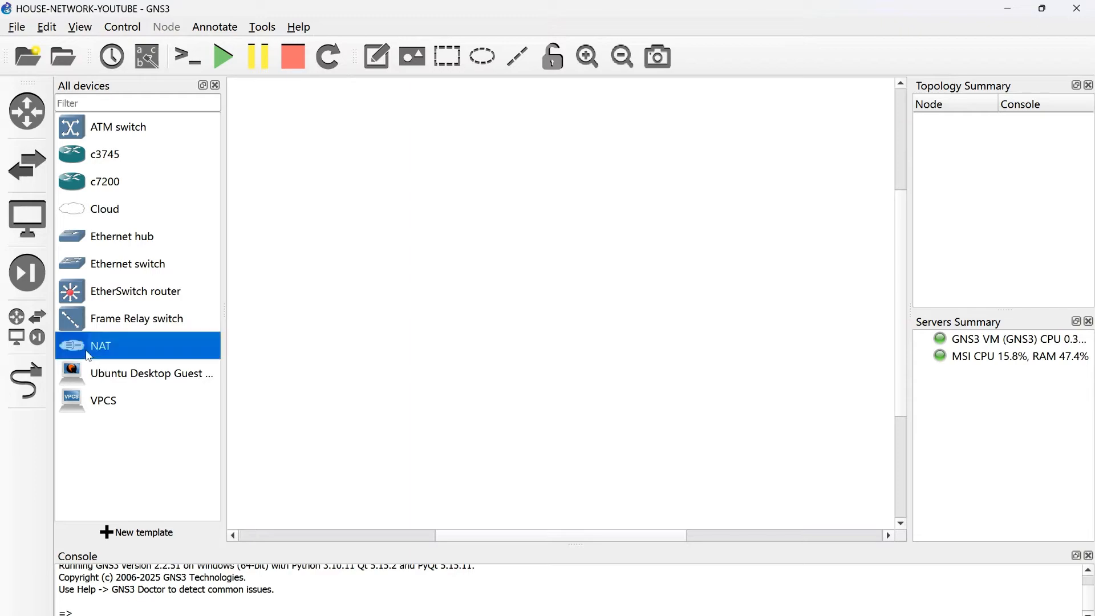
left_click(106, 383)
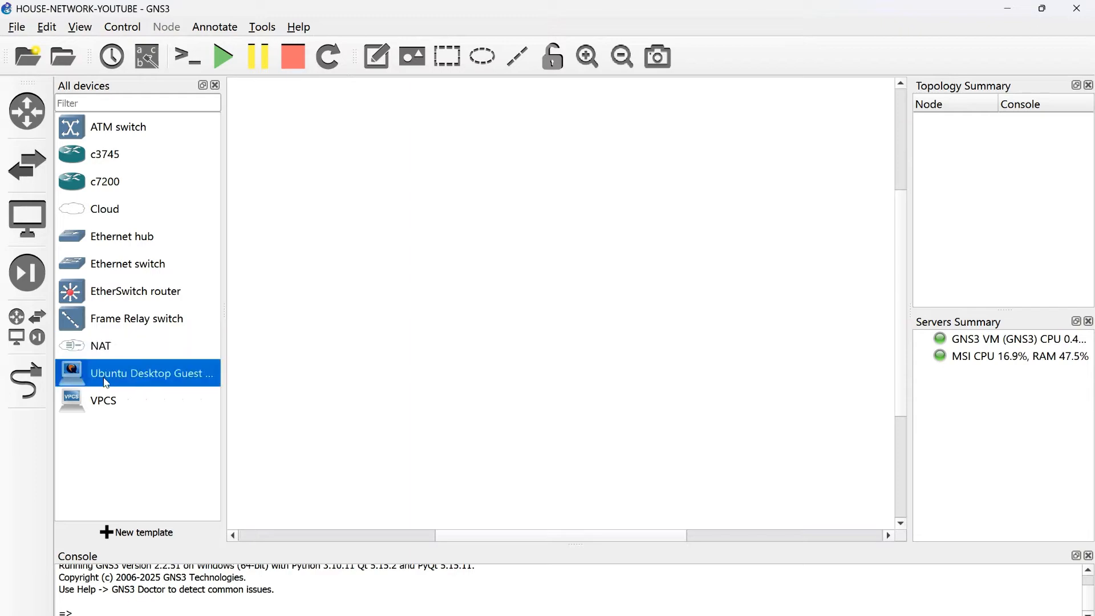
left_click(108, 406)
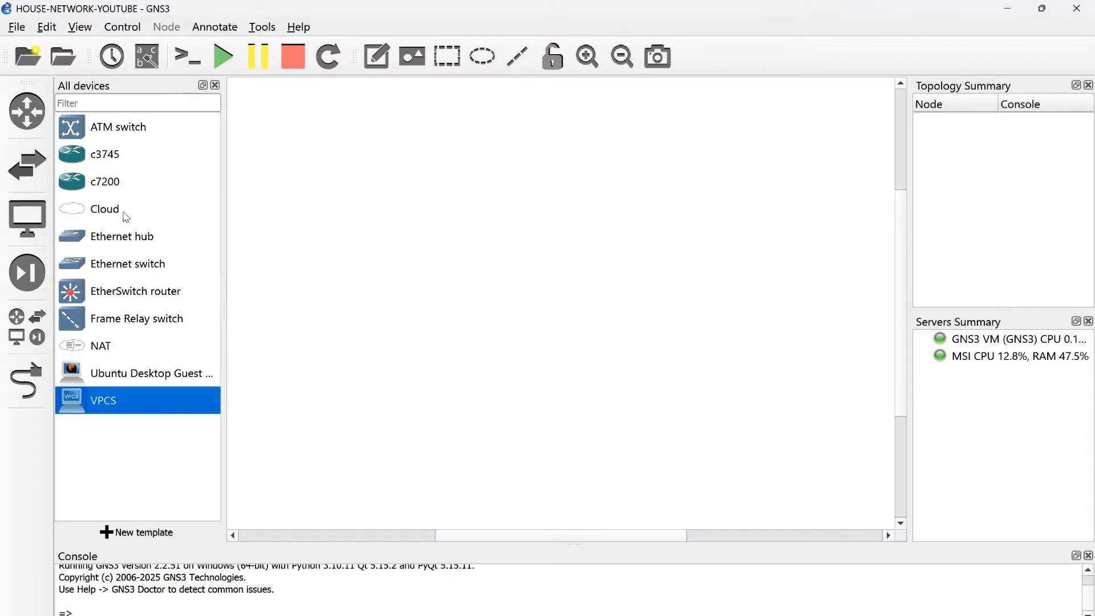
left_click(124, 270)
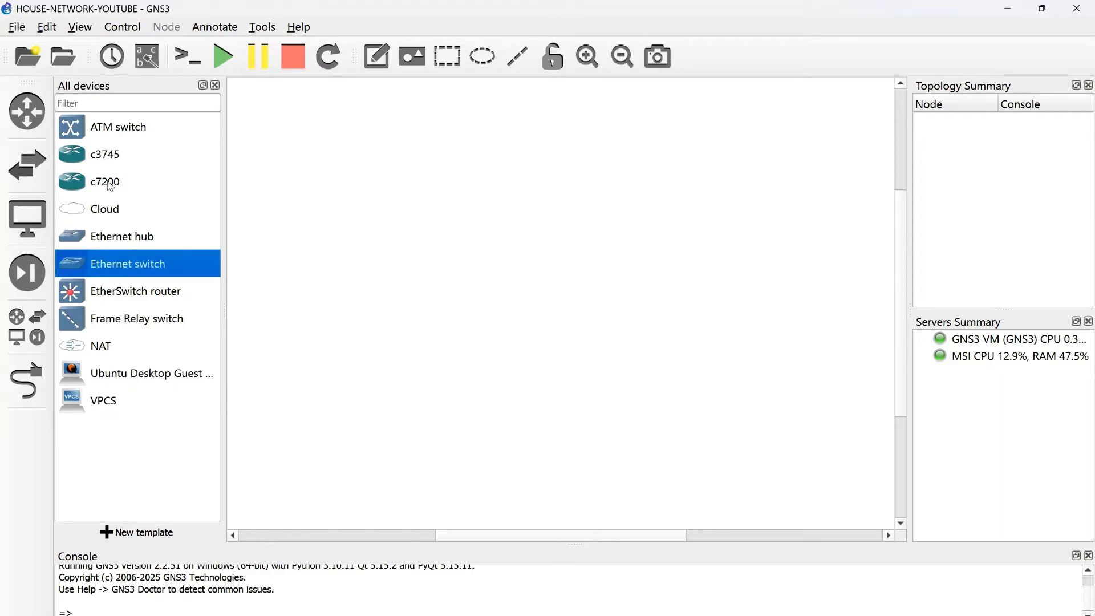
Place a c3745 router in the workspace and a NAT node hosted on the GNS3 VM (GNS3) server to its right, roughly aligned
left_click(106, 157)
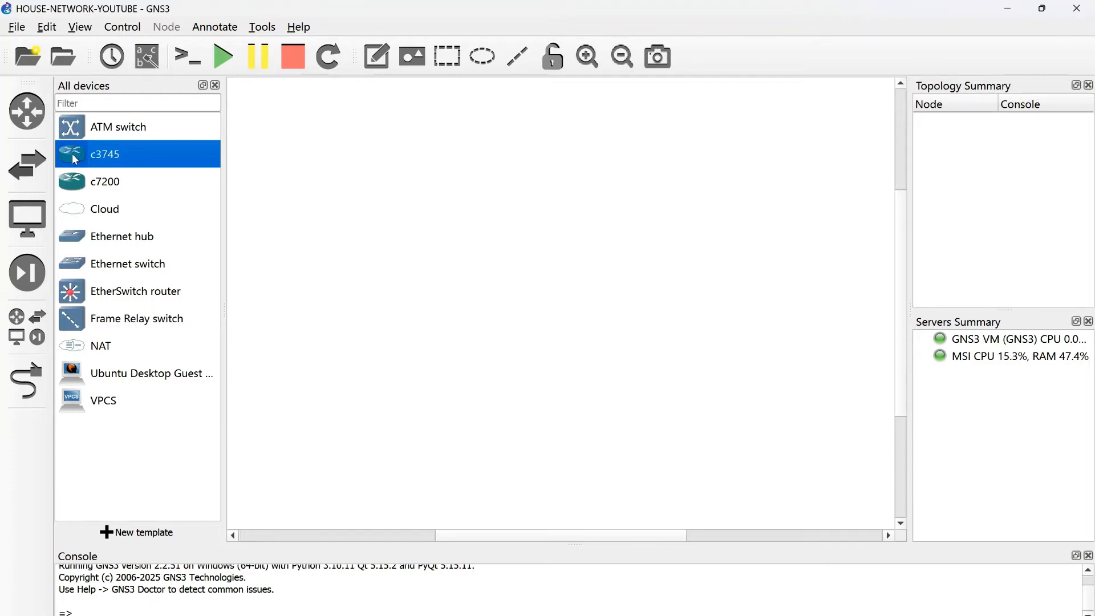
left_click_drag(74, 160, 656, 296)
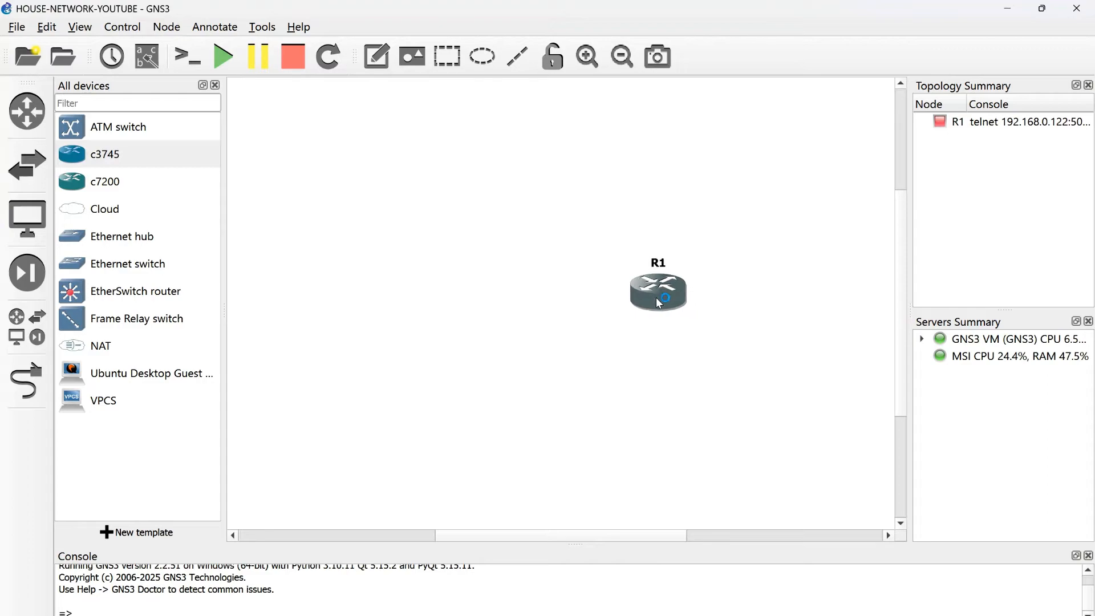
left_click_drag(78, 346, 818, 306)
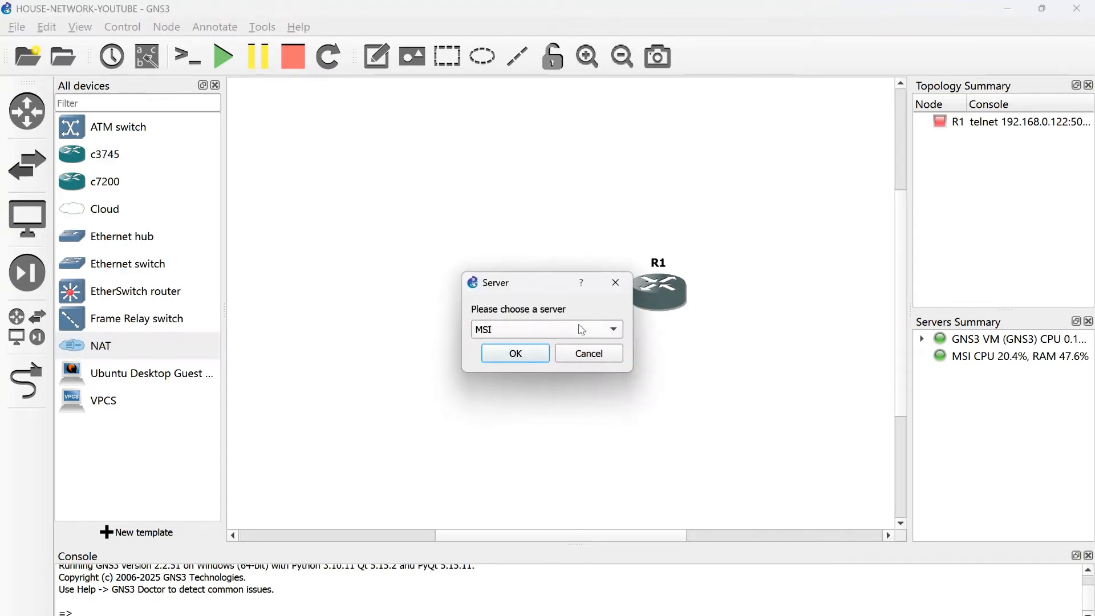
left_click(547, 332)
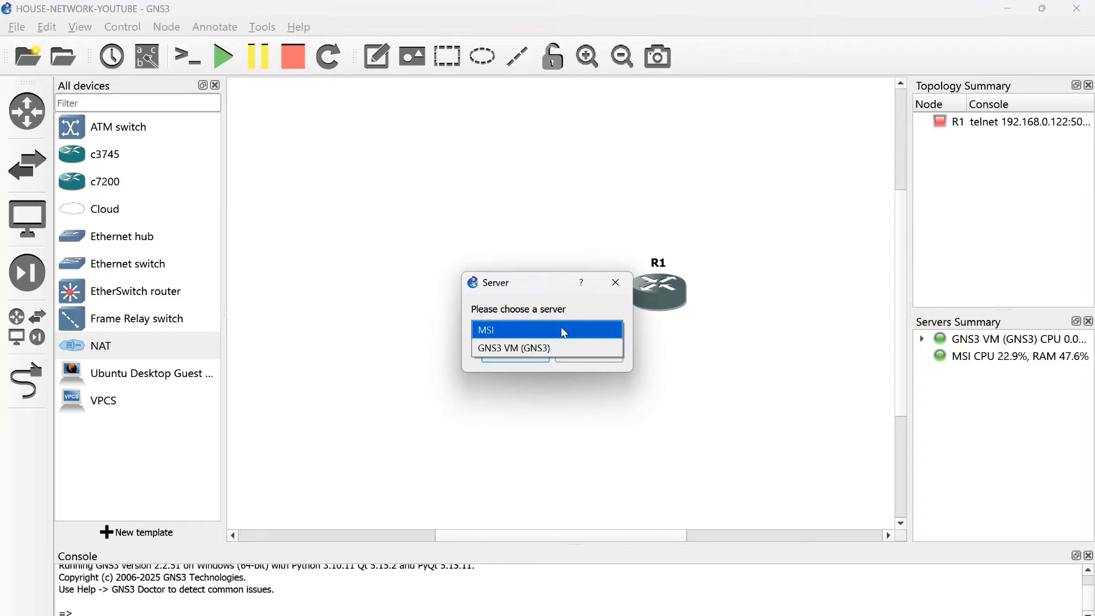
left_click(528, 348)
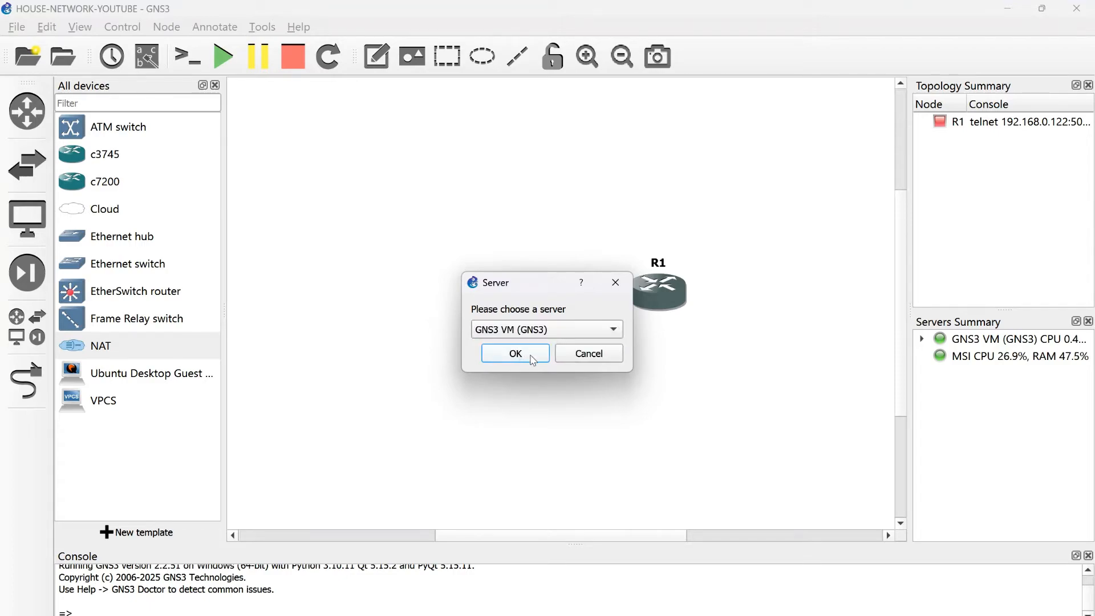
left_click(523, 356)
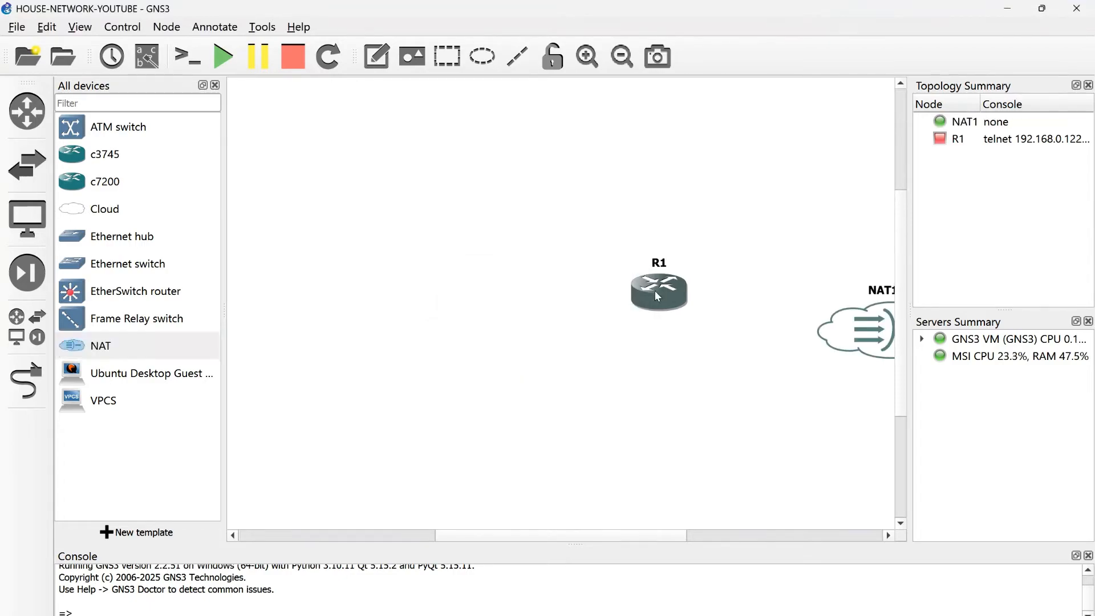
left_click_drag(826, 347, 780, 320)
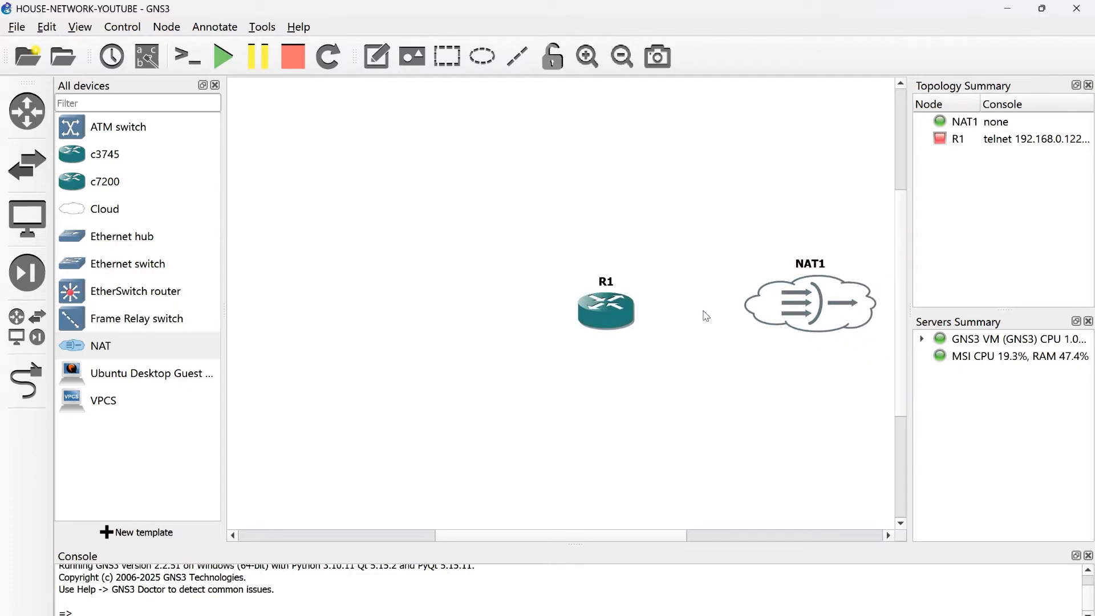
left_click_drag(591, 307, 591, 300)
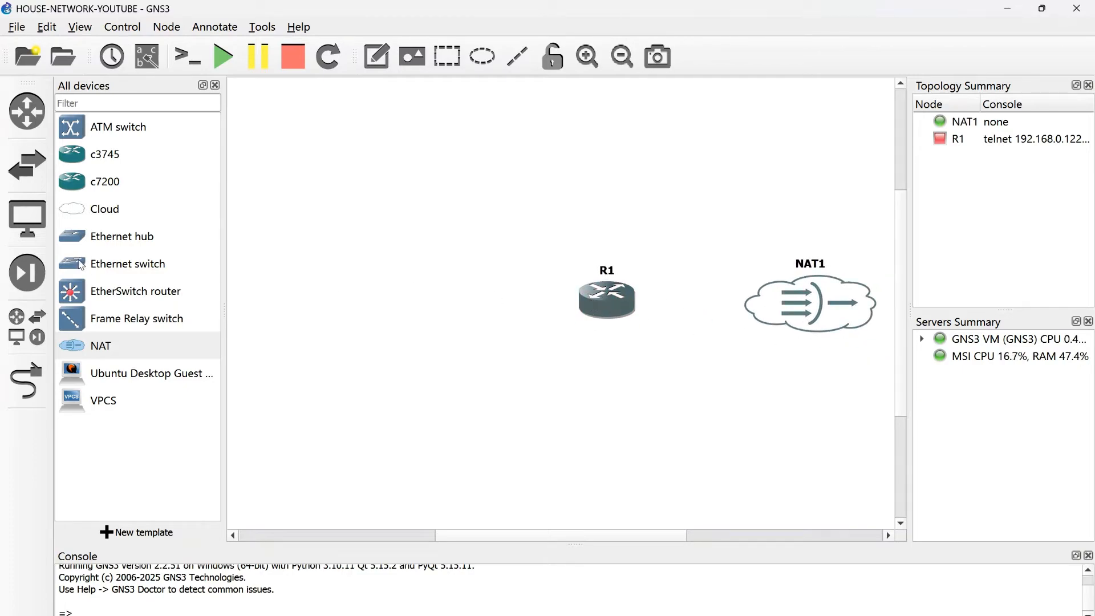
Add an Ethernet switch to the left of router R1, hosted on the GNS3 VM (GNS3) server
left_click_drag(81, 265, 454, 313)
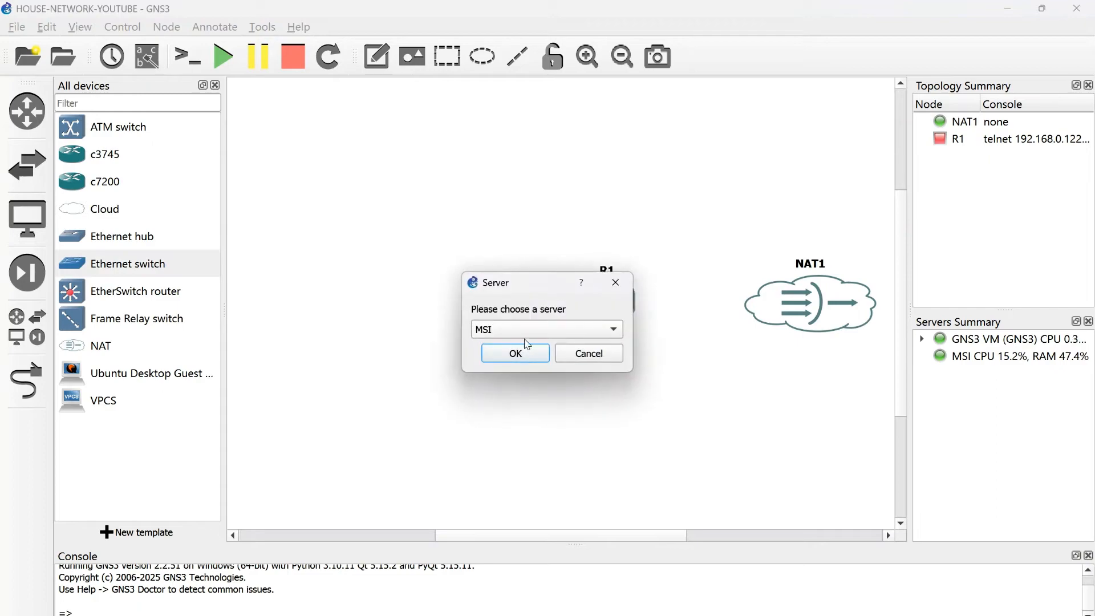
left_click(527, 330)
left_click(528, 346)
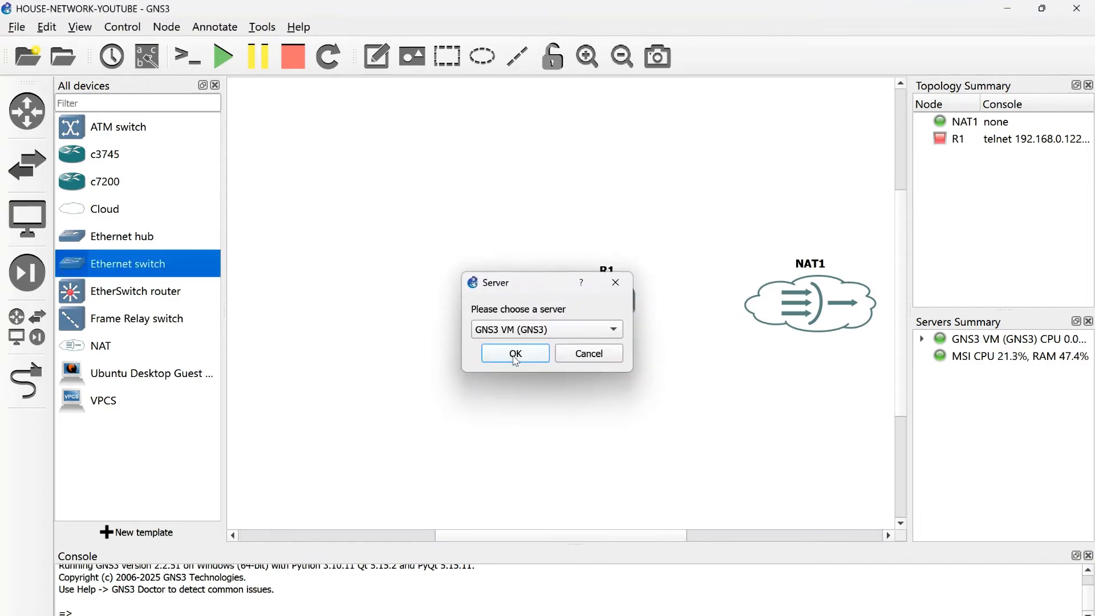
left_click(516, 356)
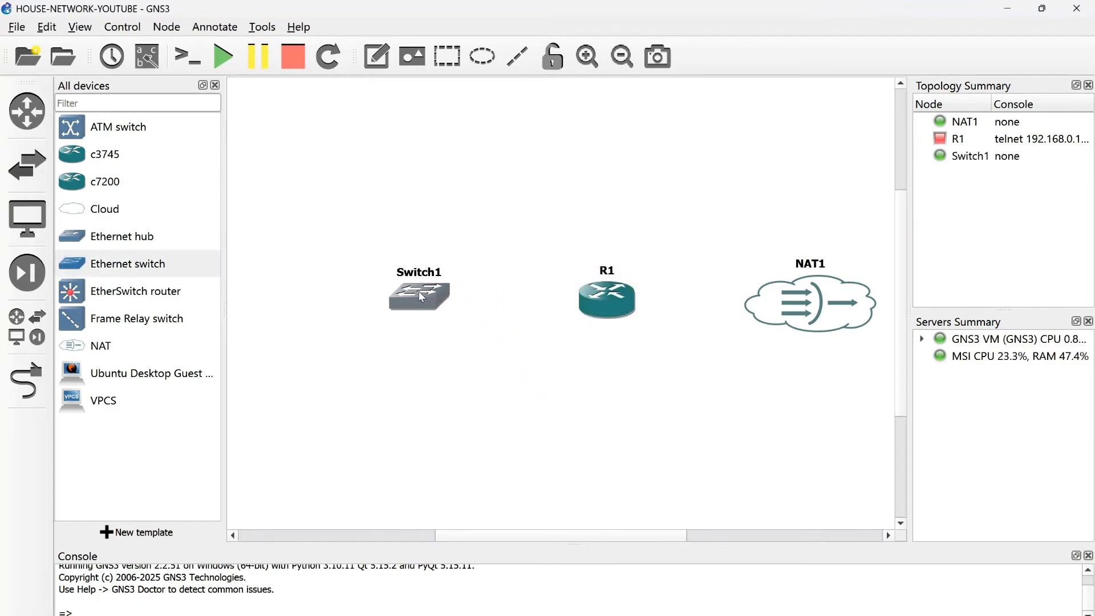
Add two VPCS nodes hosted on the GNS3 VM (GNS3) server, the first below Switch1 and the second above it
left_click_drag(80, 409, 338, 423)
left_click(546, 329)
left_click(514, 347)
left_click(515, 354)
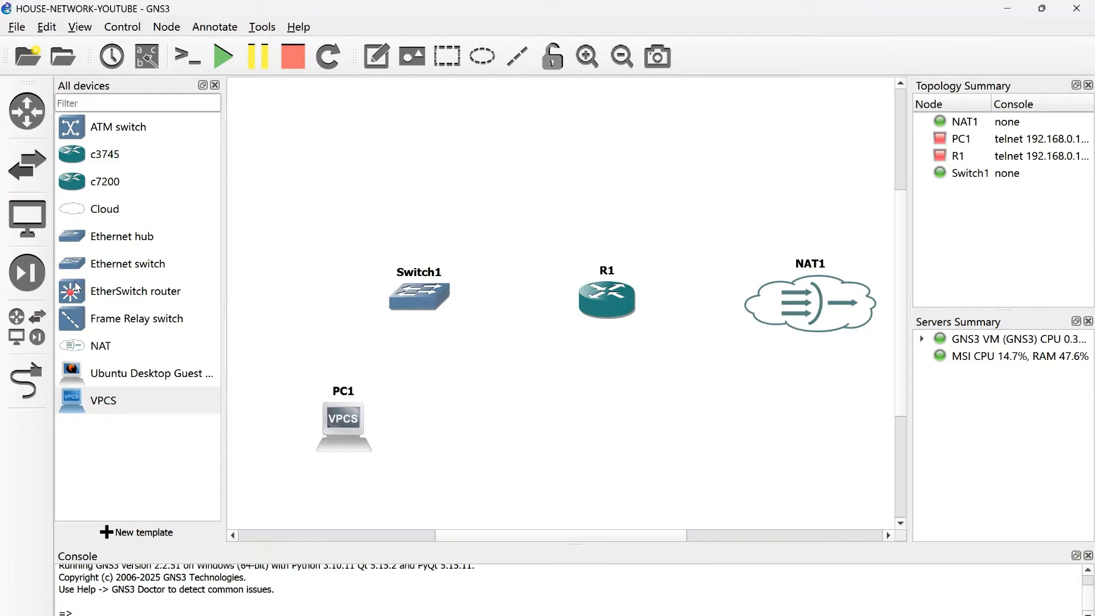
left_click_drag(73, 399, 362, 184)
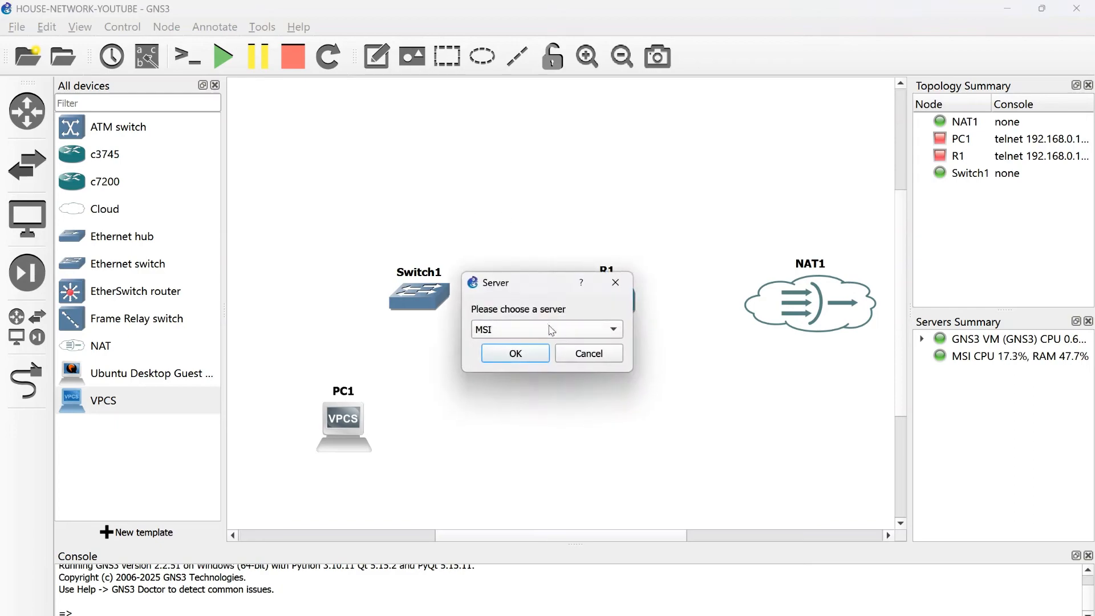
left_click(551, 330)
left_click(525, 354)
left_click(515, 353)
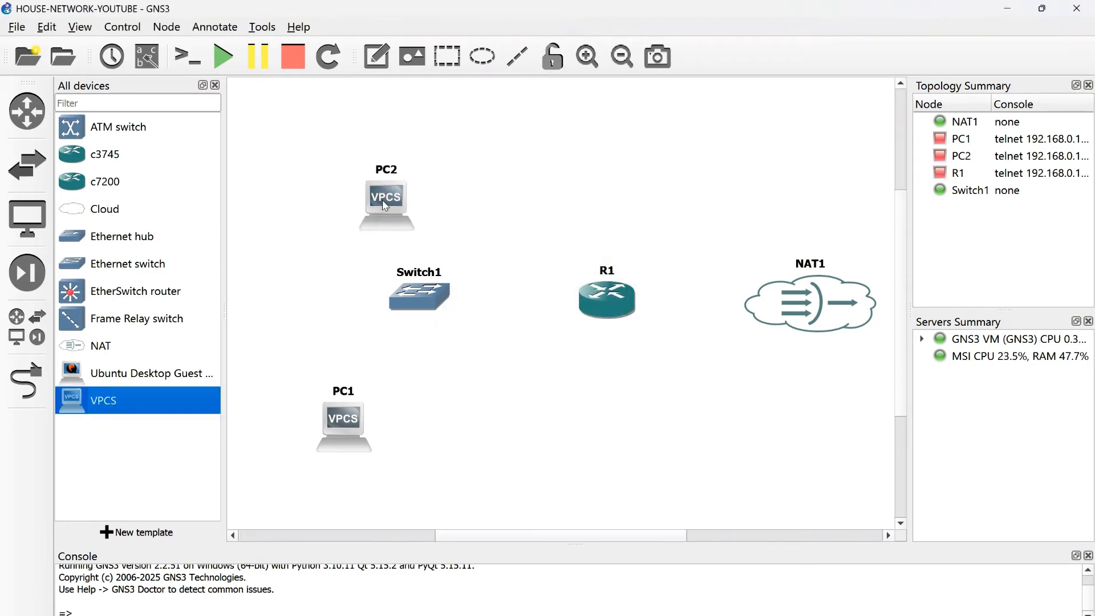
left_click_drag(386, 205, 349, 168)
Add an Ubuntu Desktop Guest node to the left of Switch1 and rearrange the router, switch, PCs and Ubuntu node with even spacing
left_click(138, 374)
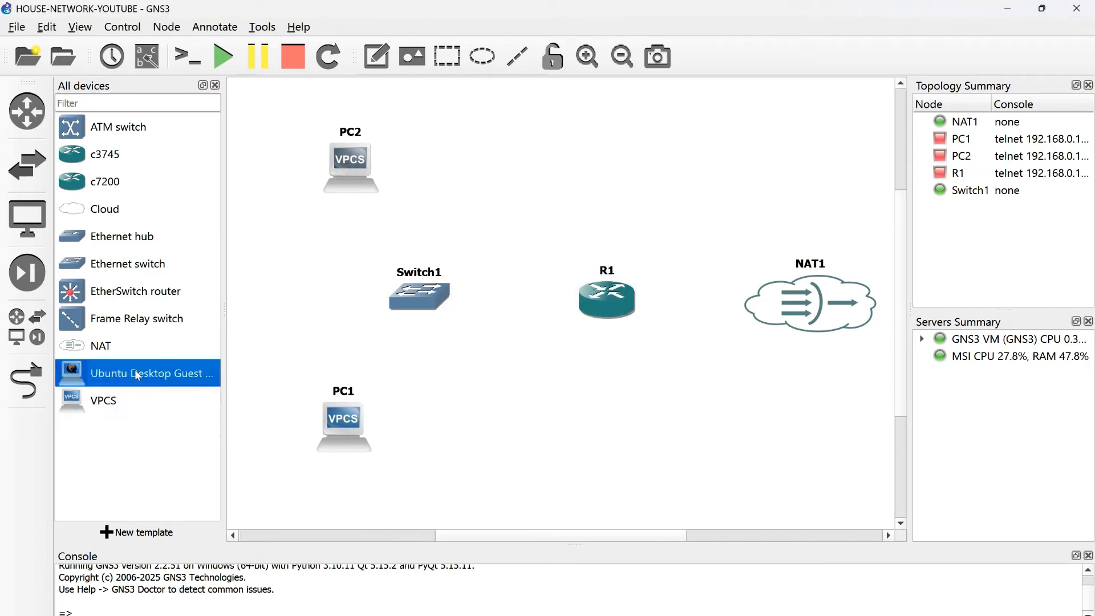
left_click_drag(84, 375, 259, 299)
left_click_drag(617, 306, 633, 310)
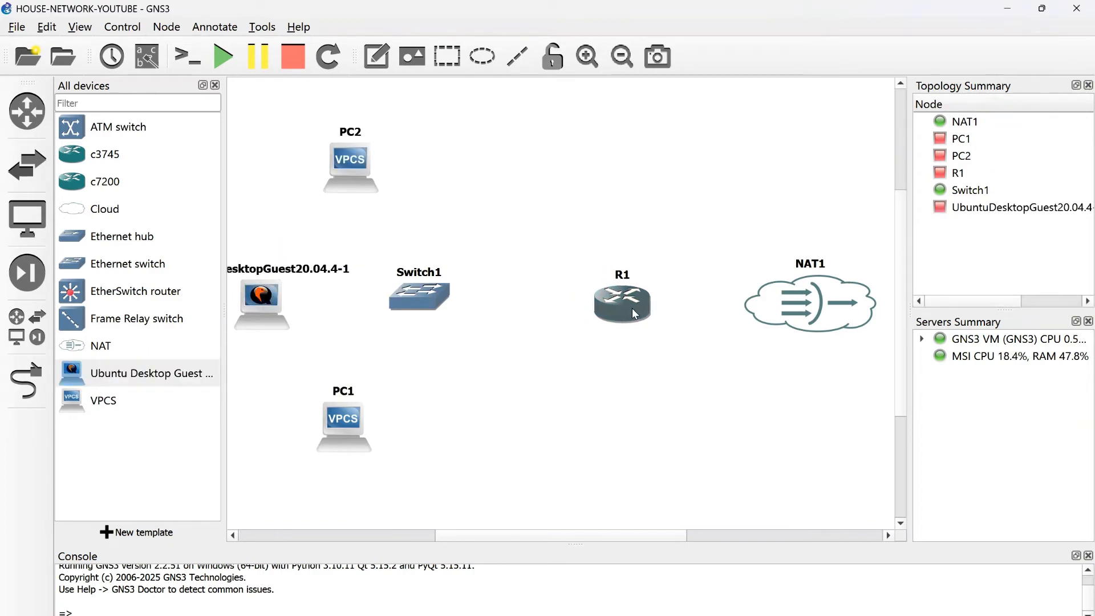
left_click_drag(443, 313, 478, 324)
left_click_drag(349, 428, 416, 426)
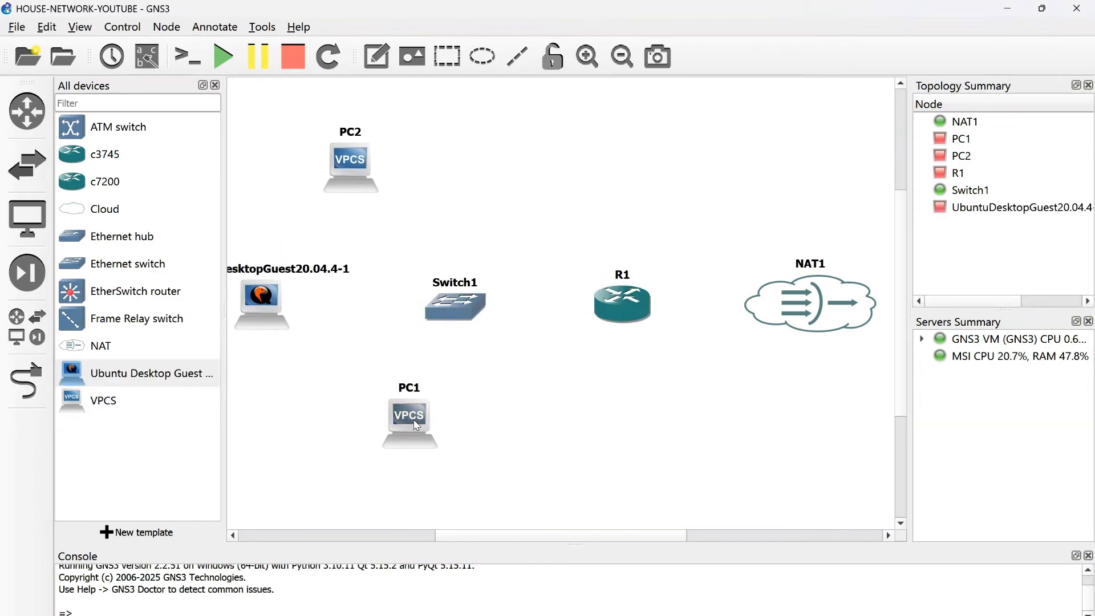
left_click_drag(349, 165, 407, 178)
left_click_drag(262, 302, 297, 301)
Link the NAT1 node's nat0 port to FastEthernet0/0 on router R1
left_click(26, 381)
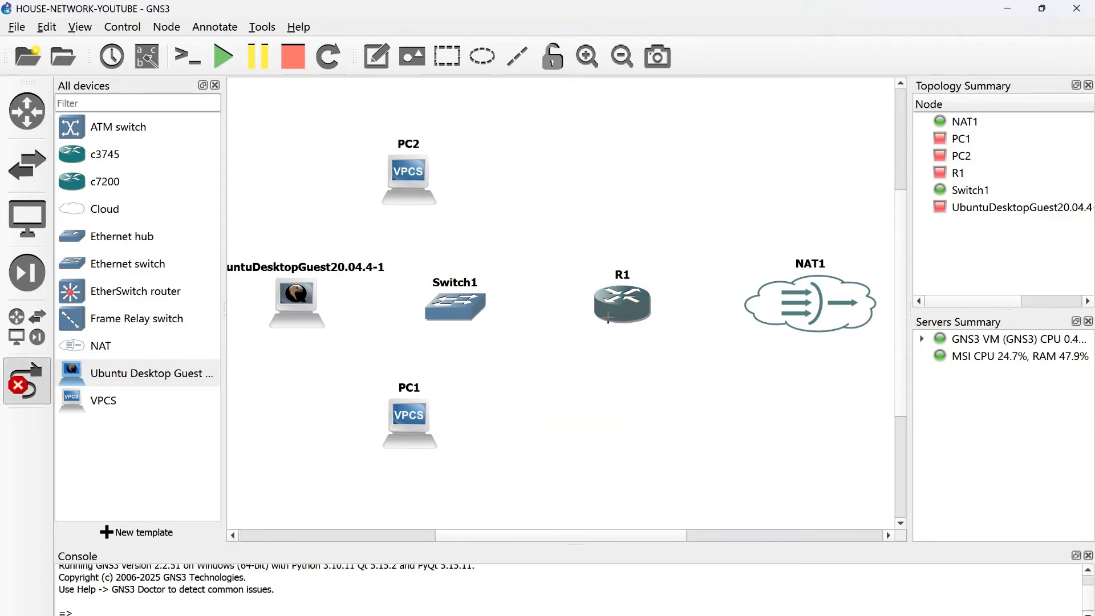
left_click(777, 304)
left_click(801, 314)
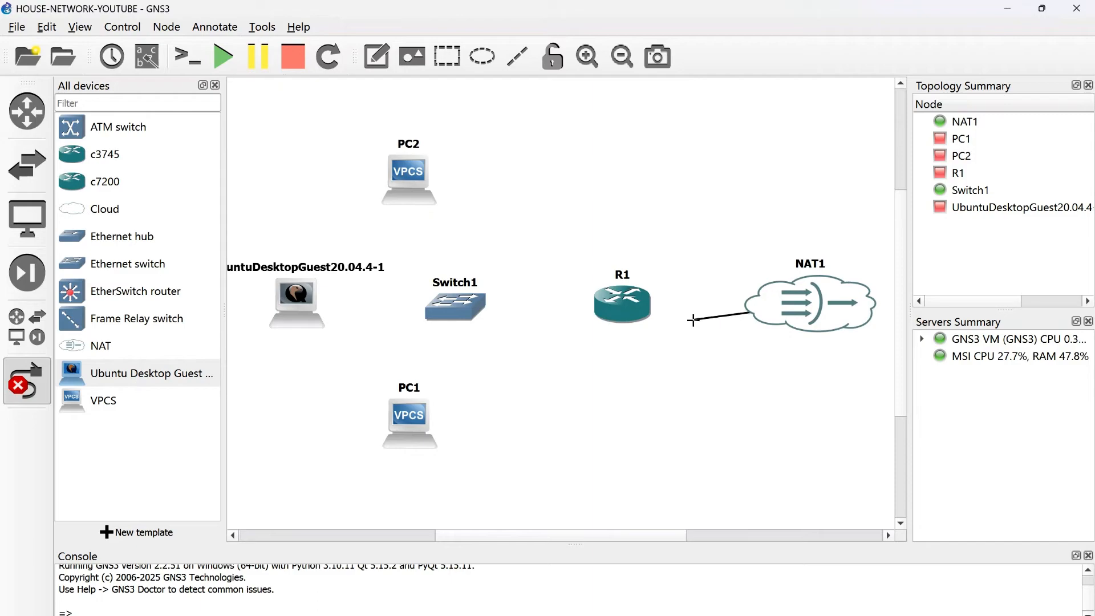
left_click(626, 304)
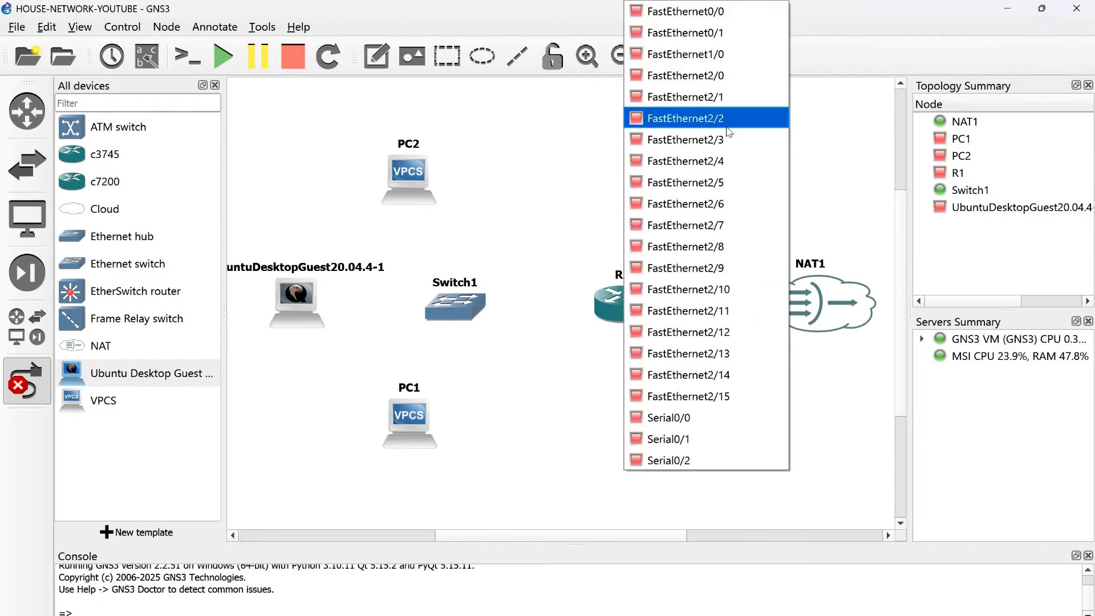
left_click(725, 19)
Link FastEthernet2/0 on router R1 to Ethernet0 on Switch1
left_click(610, 312)
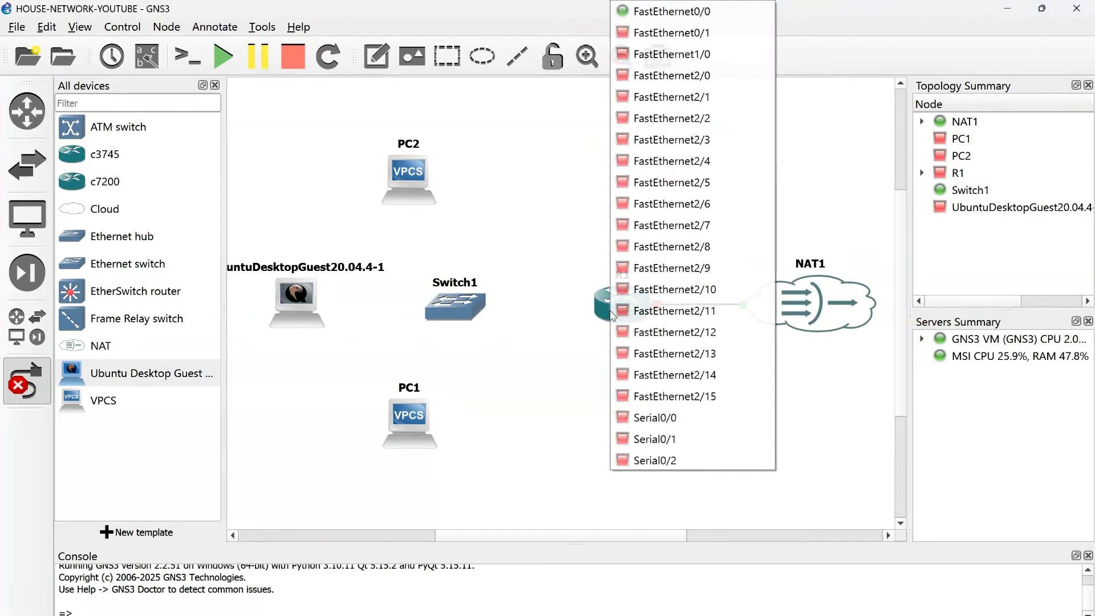
left_click(698, 78)
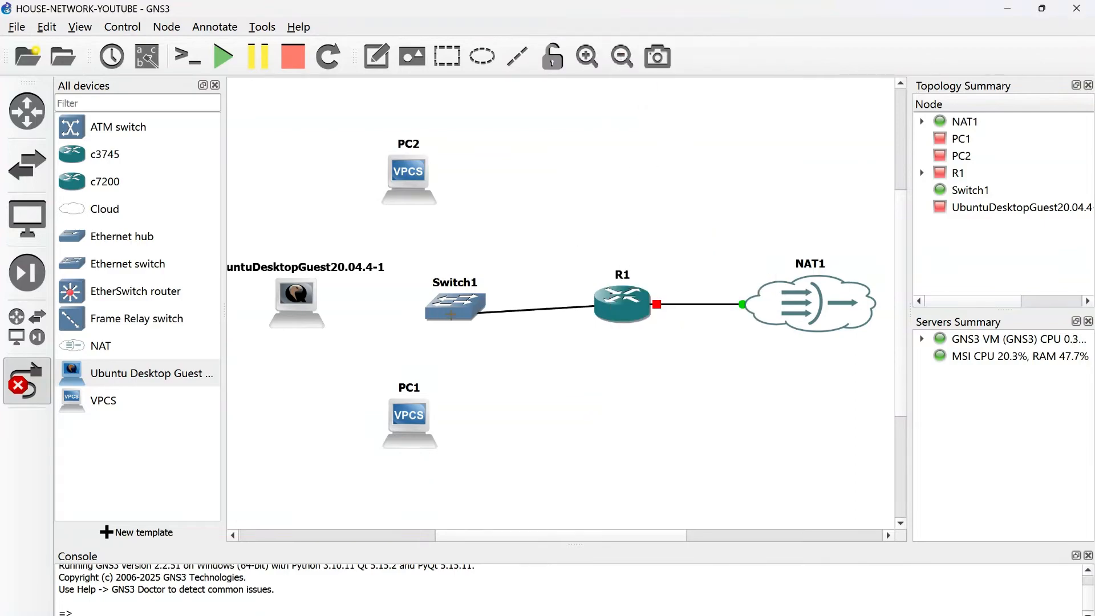
left_click(465, 304)
left_click(502, 314)
Link Ethernet1 on Switch1 to Ethernet0 on PC1
left_click(468, 322)
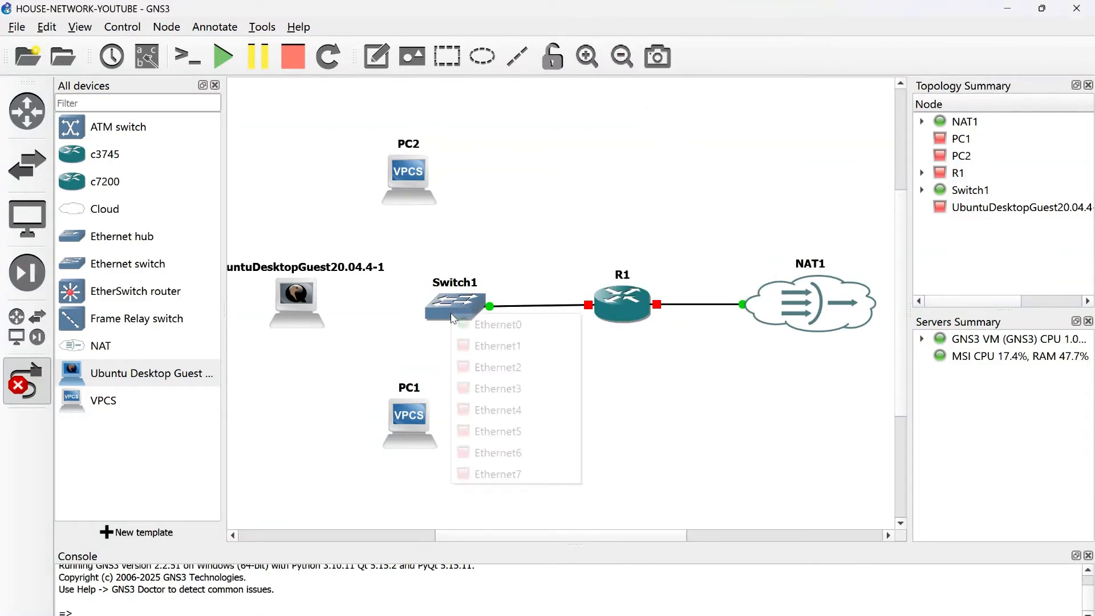
left_click(410, 412)
left_click(462, 301)
left_click(498, 331)
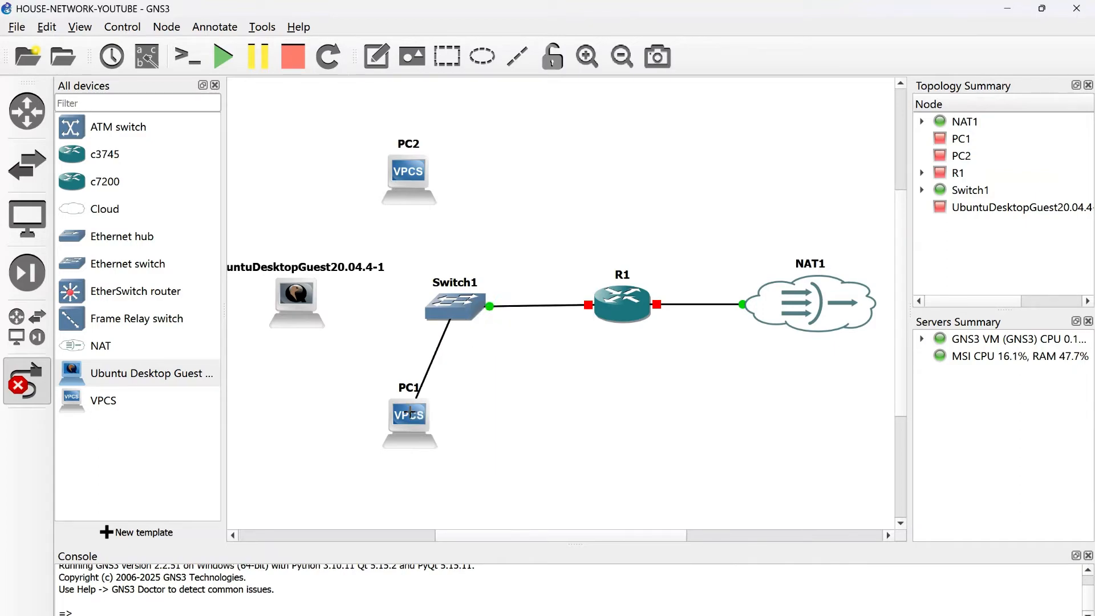
left_click(410, 412)
left_click(456, 422)
Link Ethernet2 on Switch1 to Ethernet0 on PC2
left_click(453, 302)
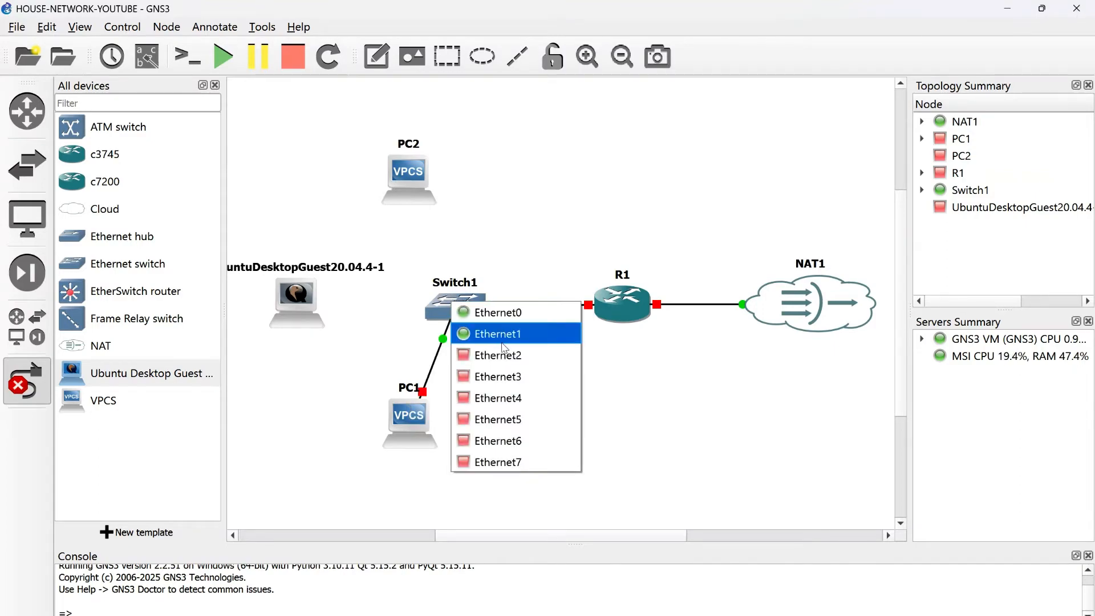
left_click(473, 333)
left_click(414, 187)
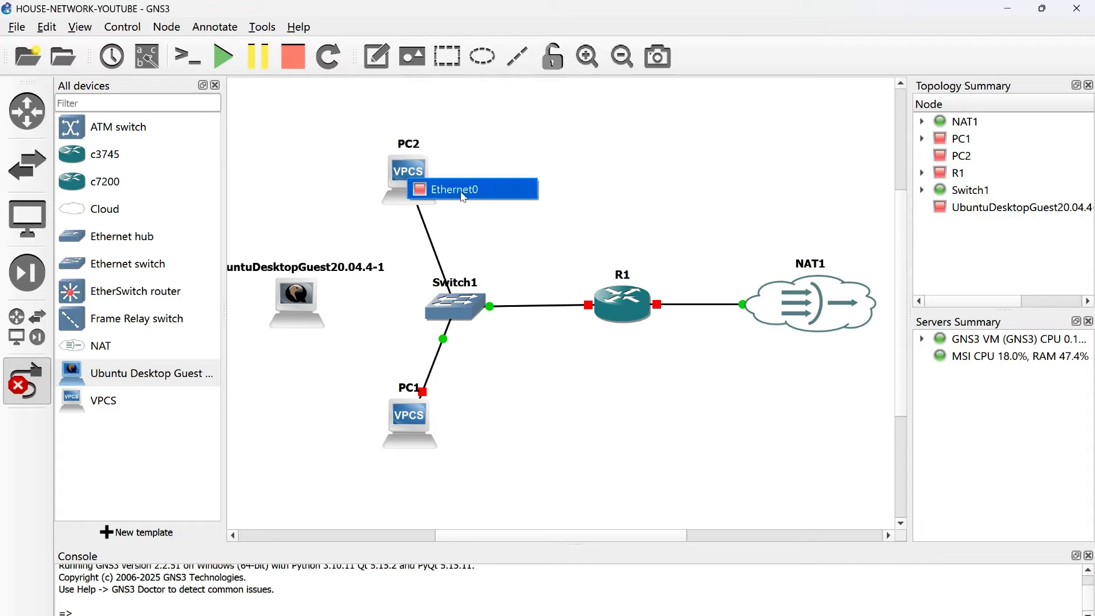
left_click(440, 187)
Link Ethernet3 on Switch1 to eth0 on the Ubuntu Desktop Guest and finish adding links
left_click(449, 321)
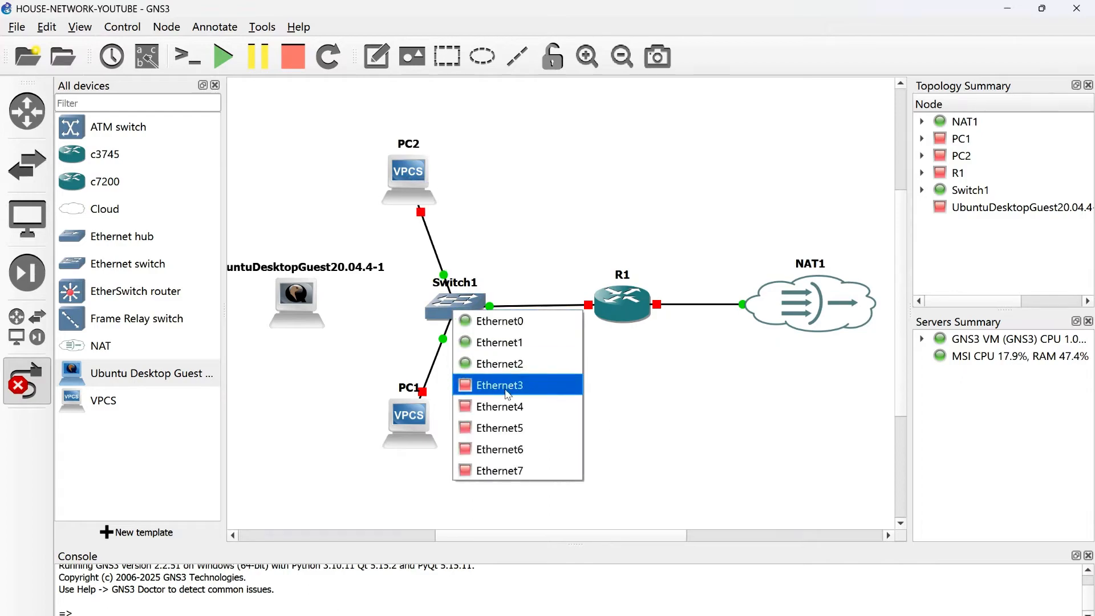
left_click(484, 382)
left_click(298, 298)
left_click(297, 298)
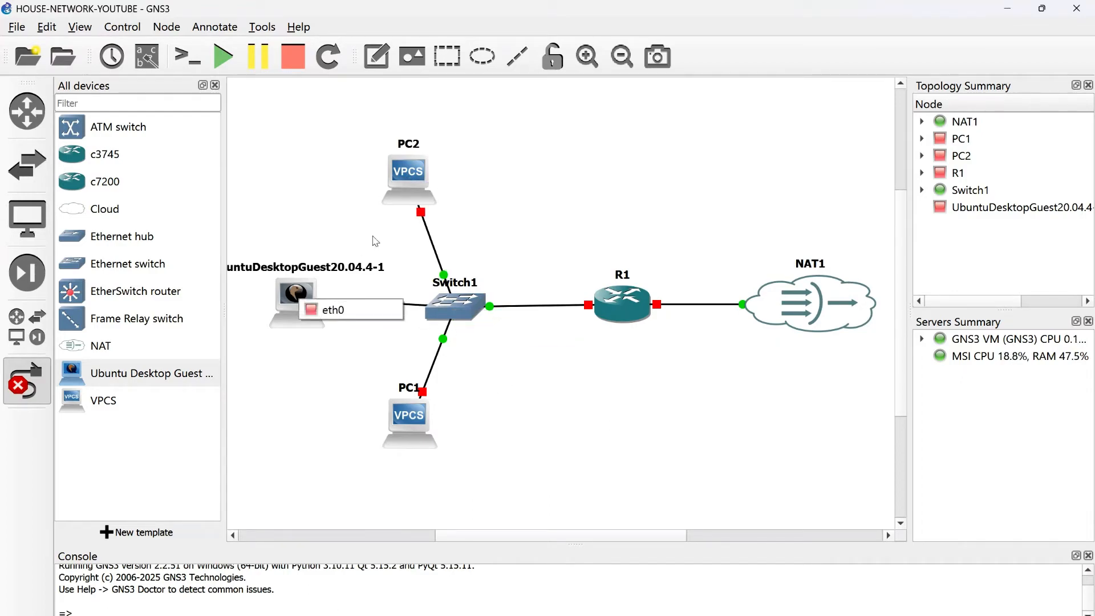
left_click(333, 310)
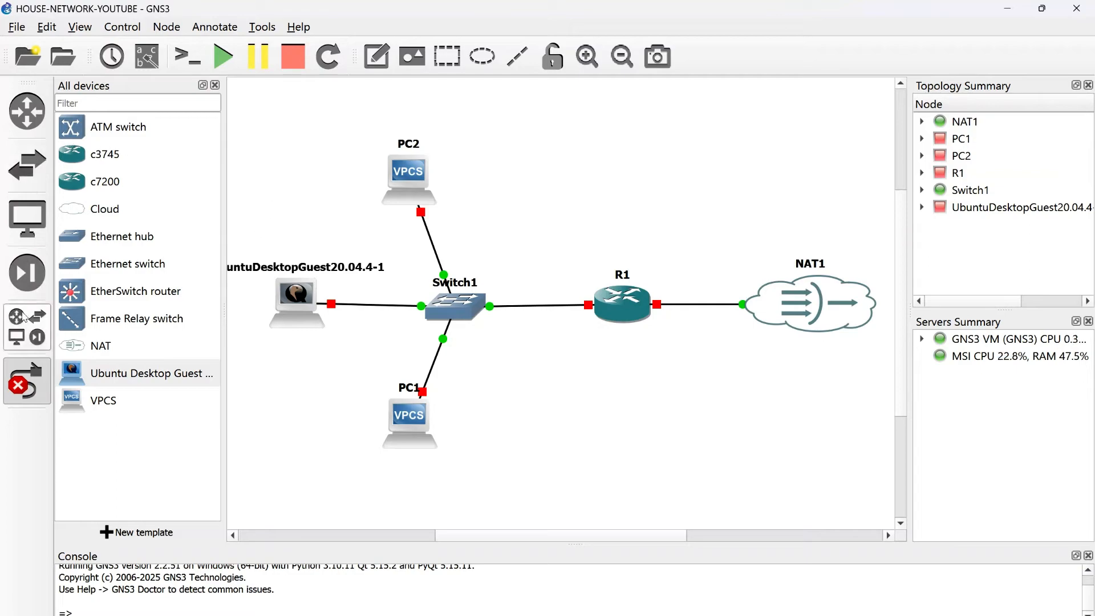
left_click(27, 381)
Align PC2 and PC1 vertically with Switch1, and move the Switch1, PC1 and Ubuntu name labels clear of the link lines
mouse_move(469, 291)
left_mouse_down()
mouse_move(462, 284)
mouse_move(489, 285)
left_mouse_up()
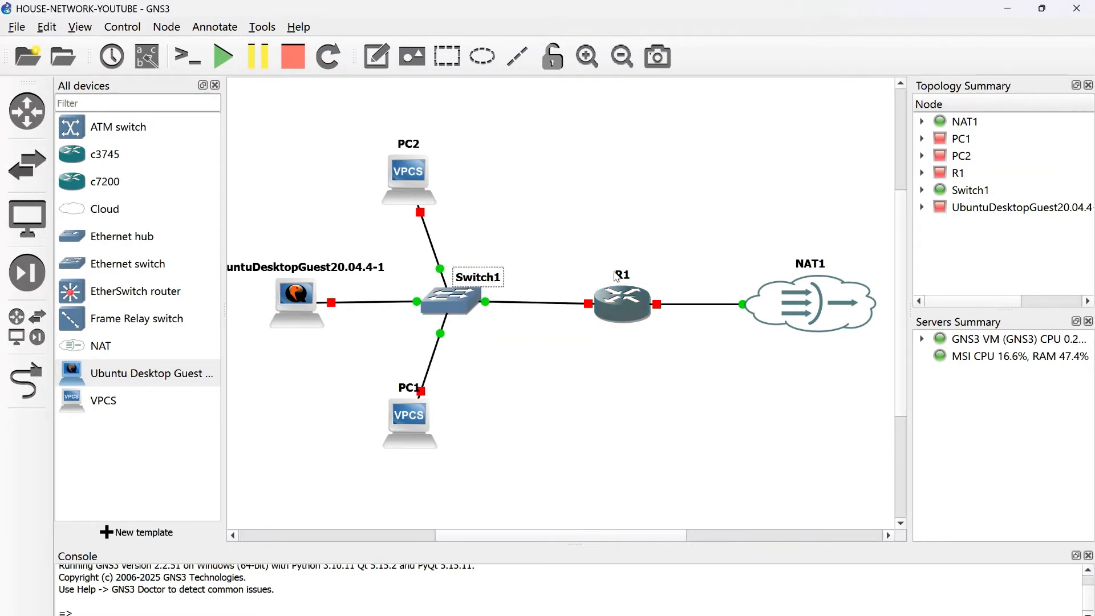
left_click_drag(387, 167, 429, 164)
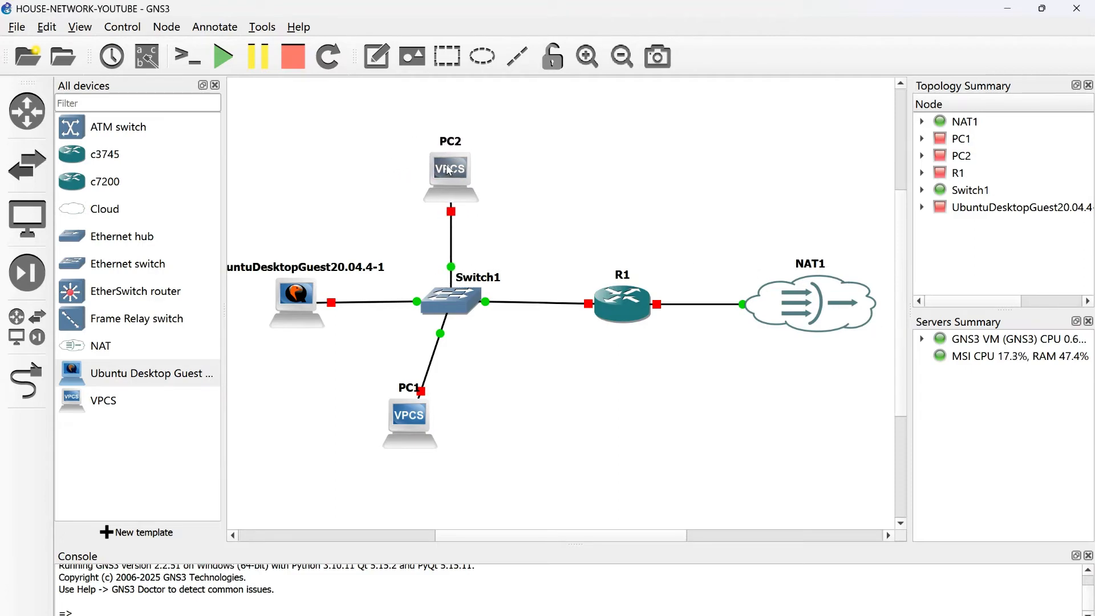
left_click_drag(413, 393, 481, 399)
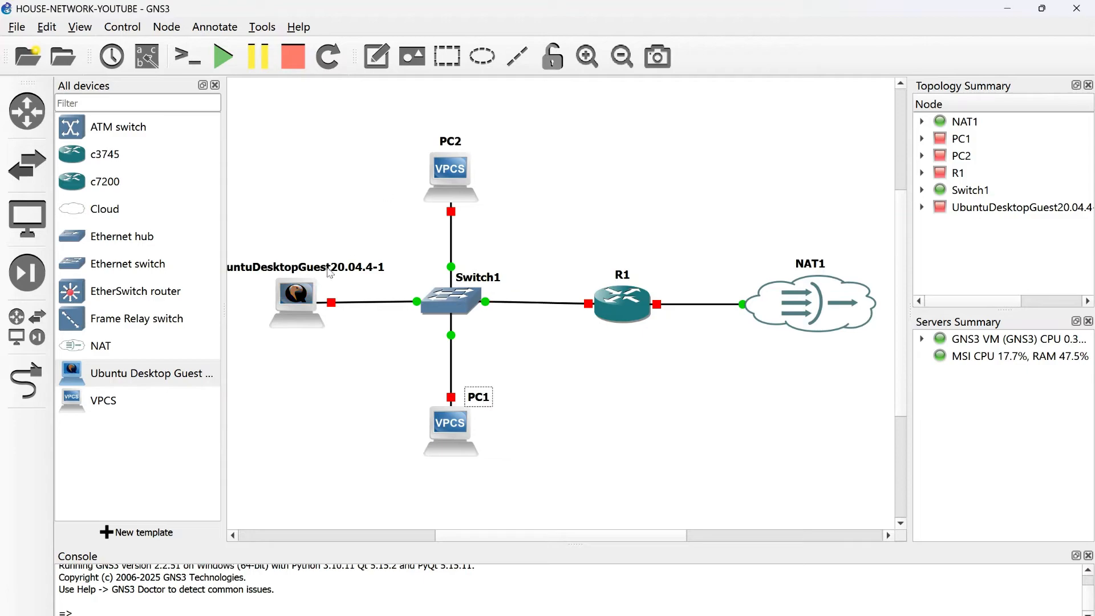
left_click_drag(317, 268, 289, 298)
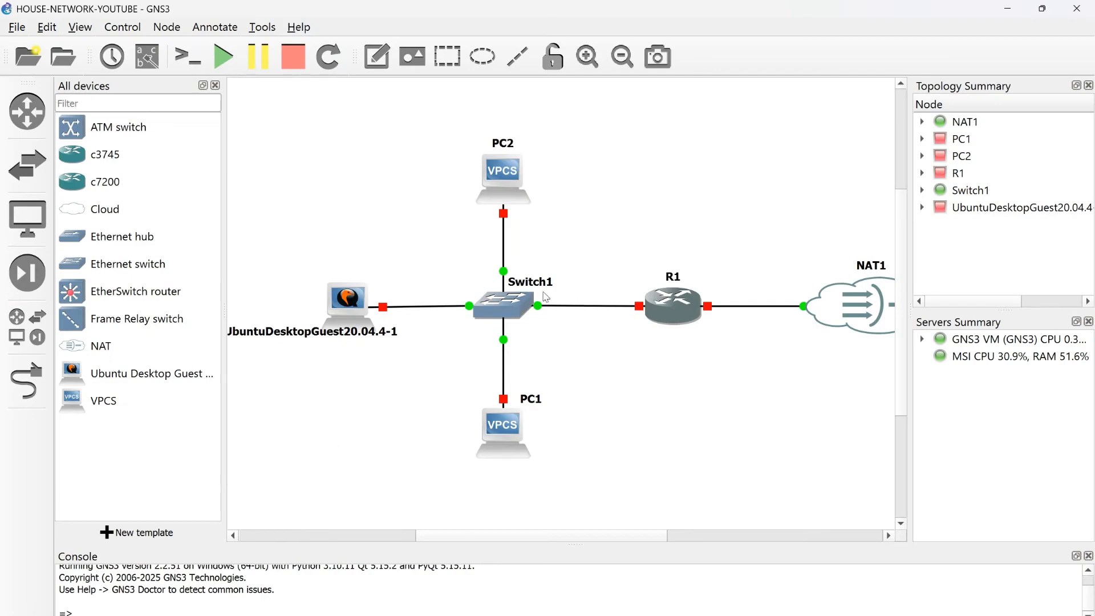
Show the interface labels and move the overlapping ones around Switch1, R1 and PC1 beside their link ends
left_click(147, 56)
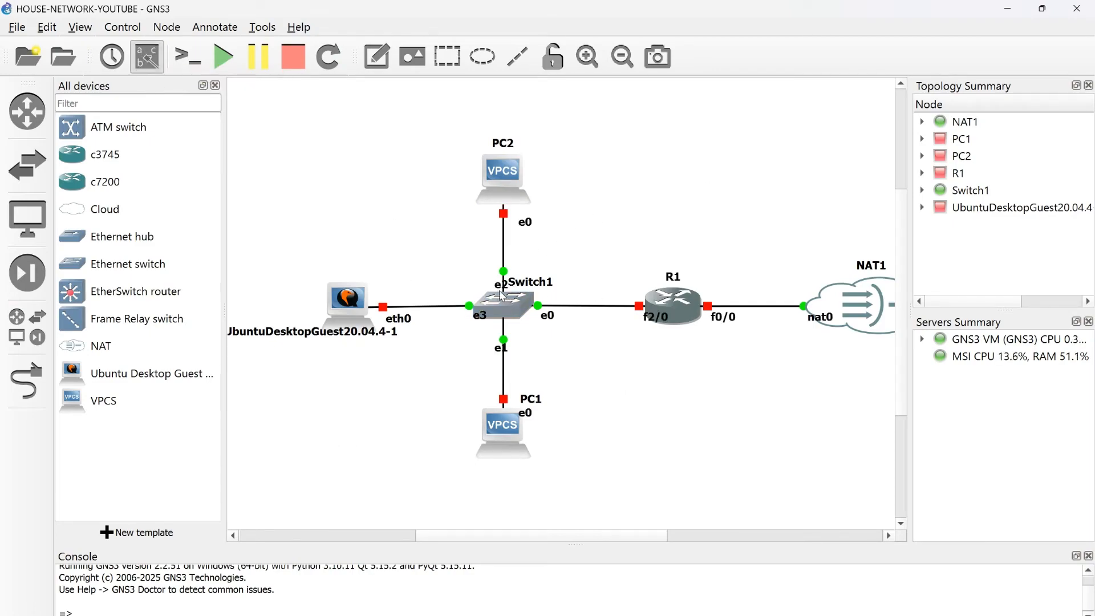
left_click_drag(500, 291, 462, 319)
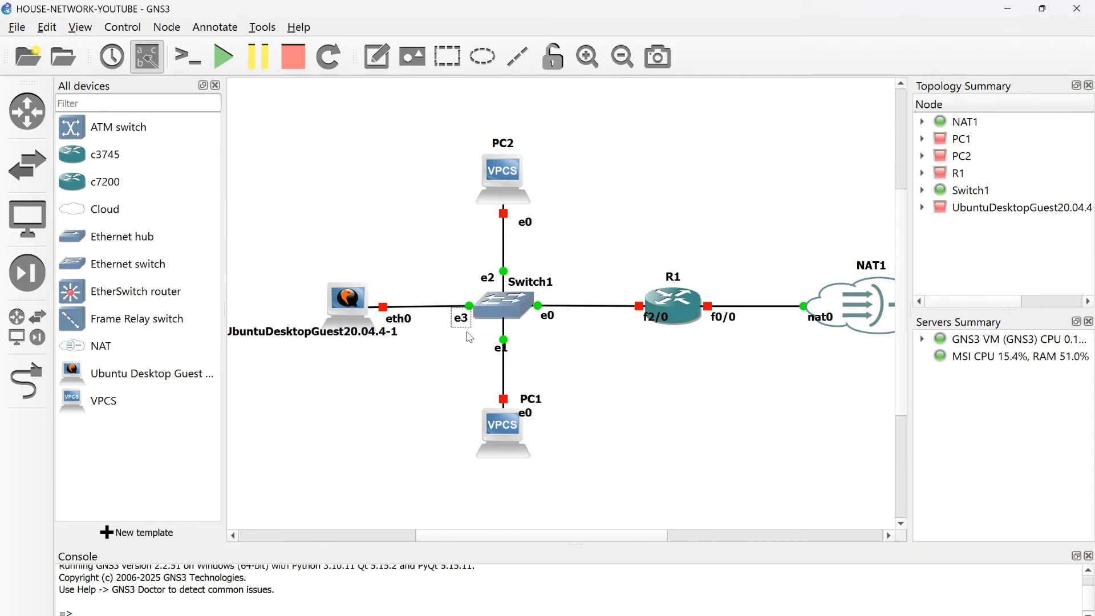
left_click_drag(508, 353, 530, 344)
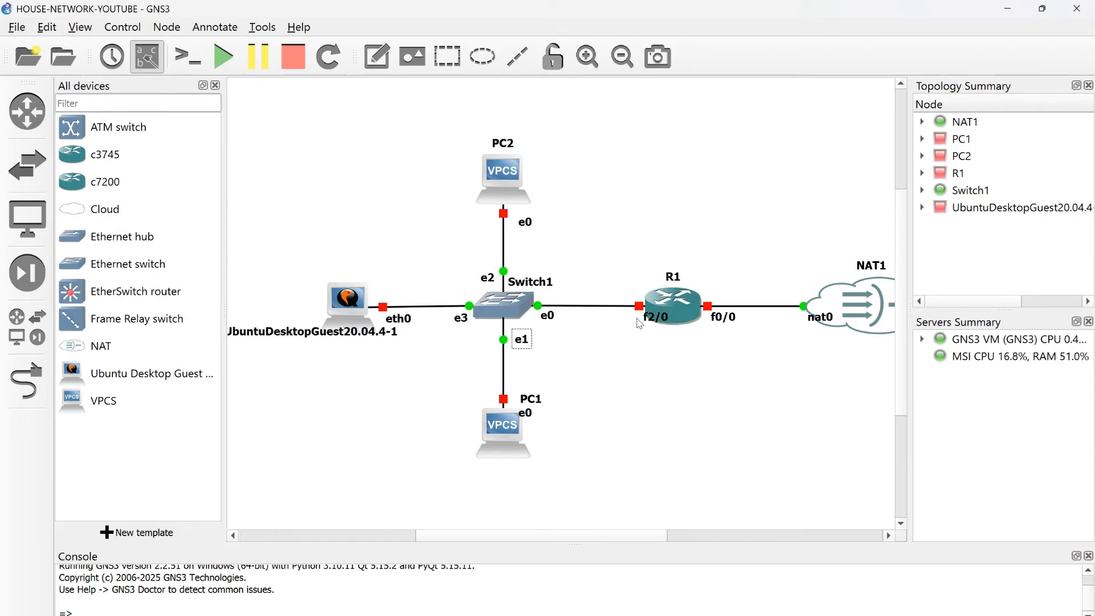
left_click_drag(662, 318, 632, 325)
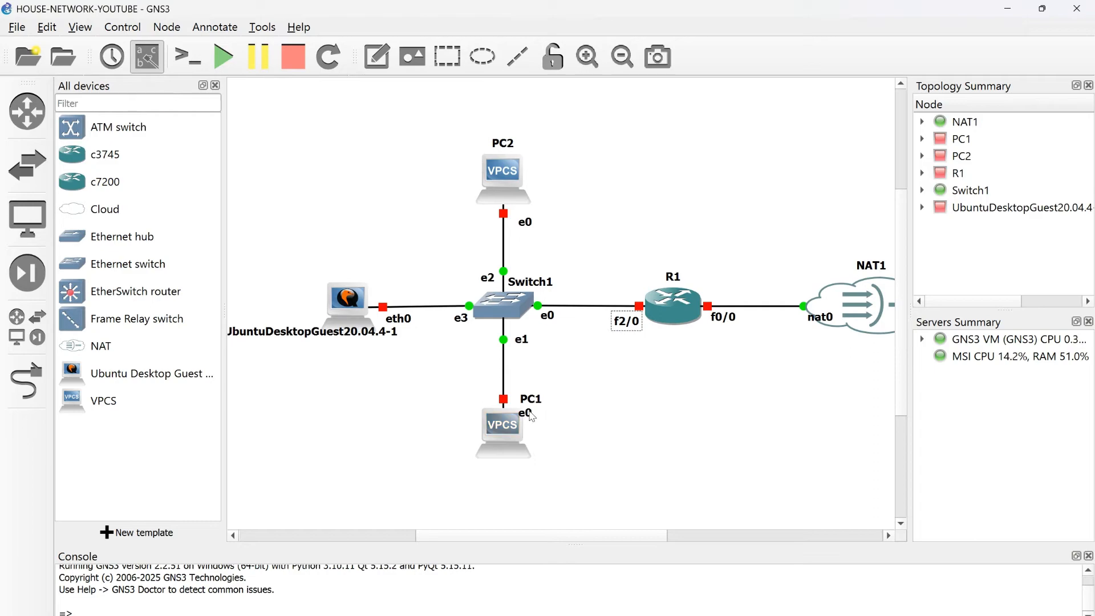
left_click_drag(526, 414, 489, 402)
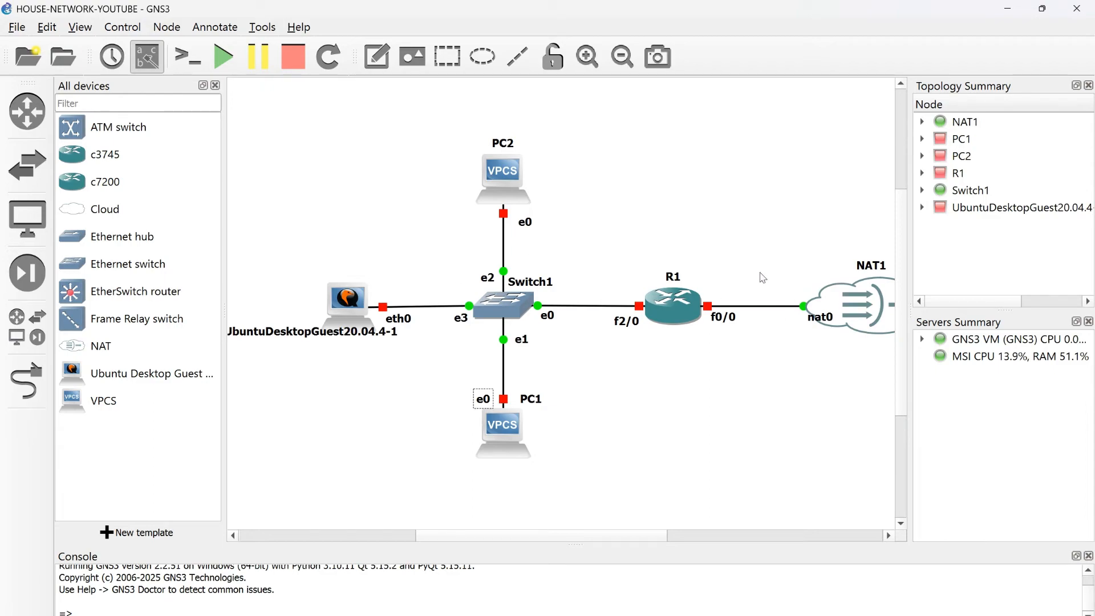
Add the text note 192.168.122.0 above the link between R1 and NAT1
left_click(377, 56)
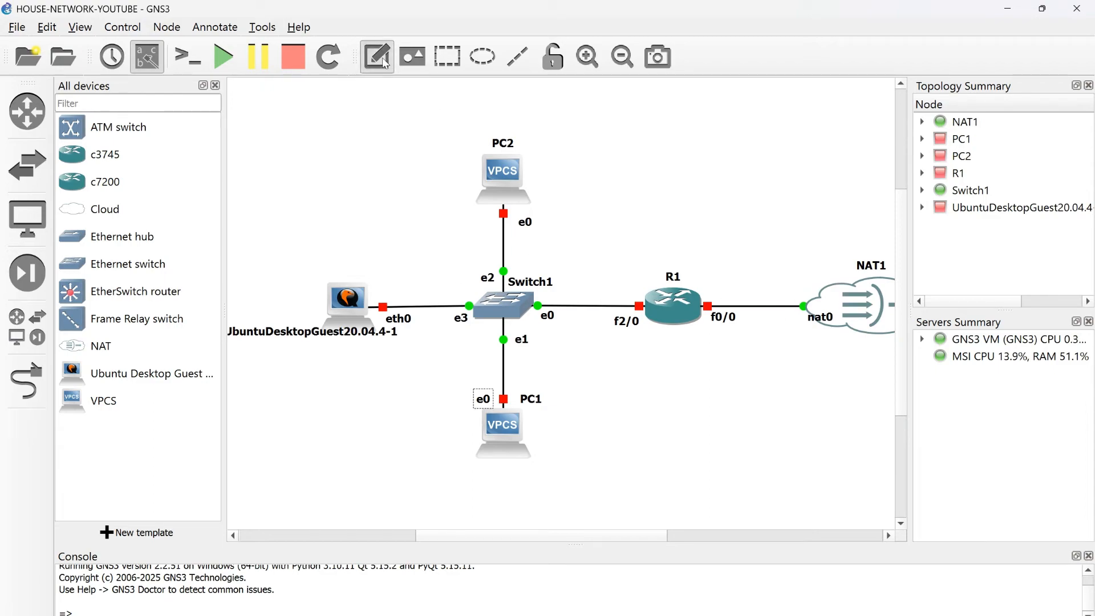
left_click(724, 274)
type("192")
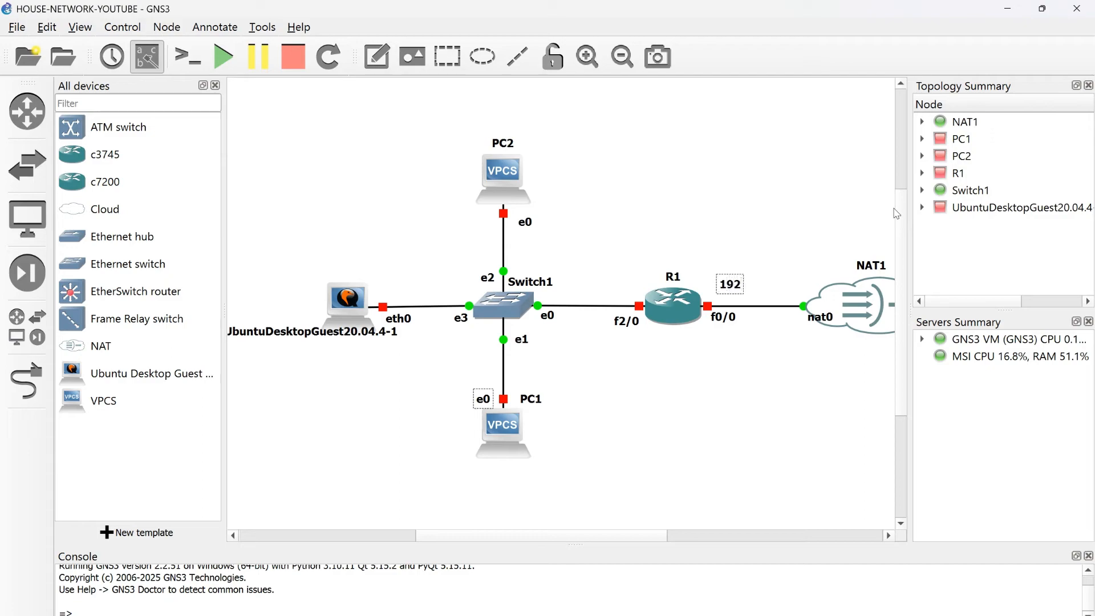
type(".168.")
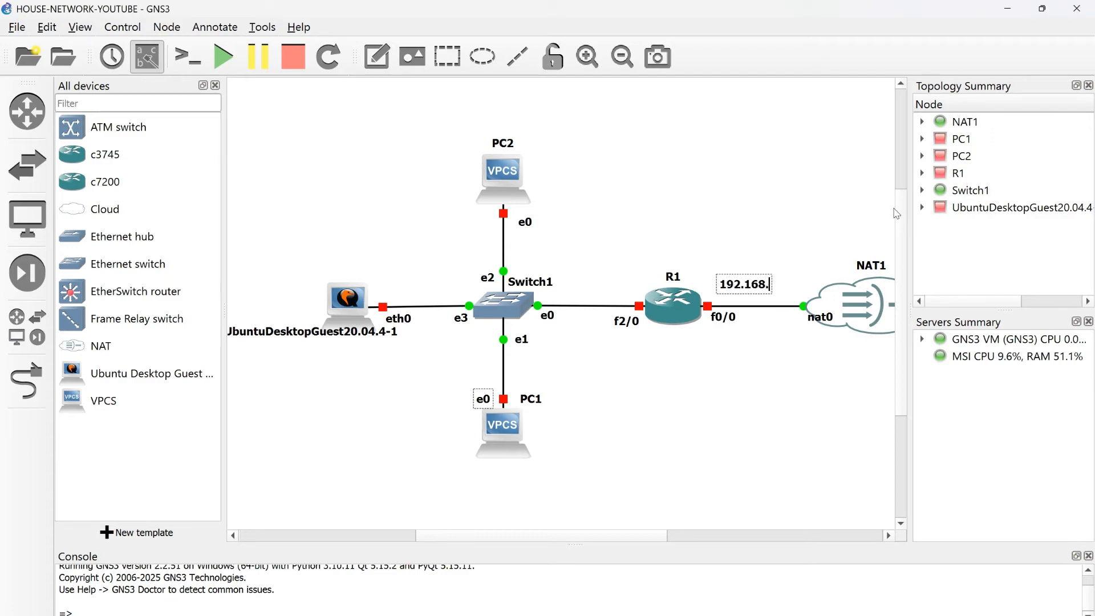
type("122.0")
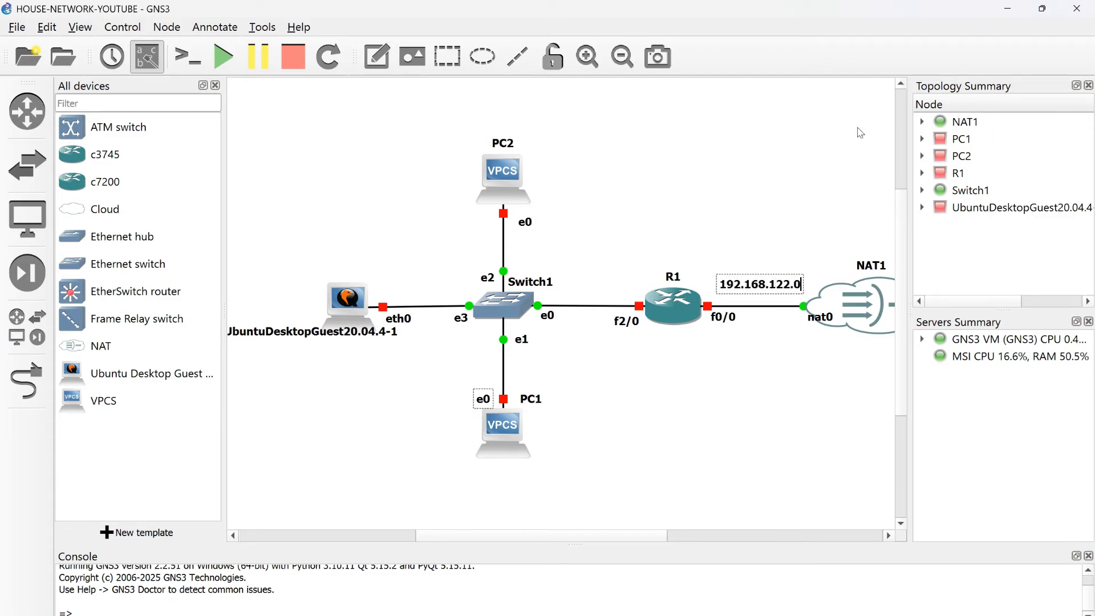
left_click(768, 200)
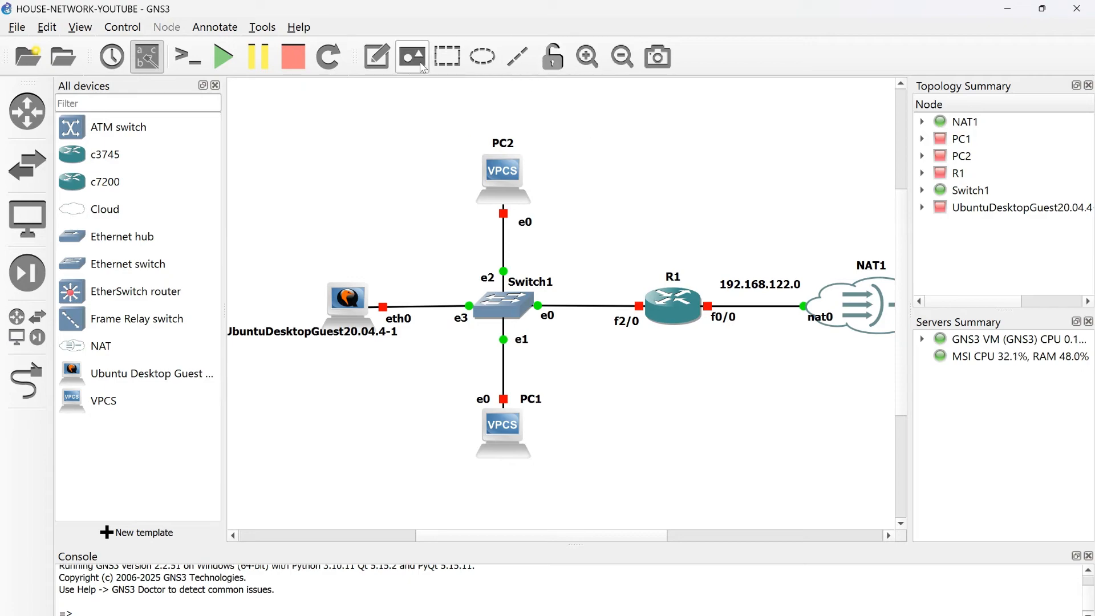
Add the text note 192.168.1.0 above the link between Switch1 and R1
left_click(377, 56)
left_click(562, 278)
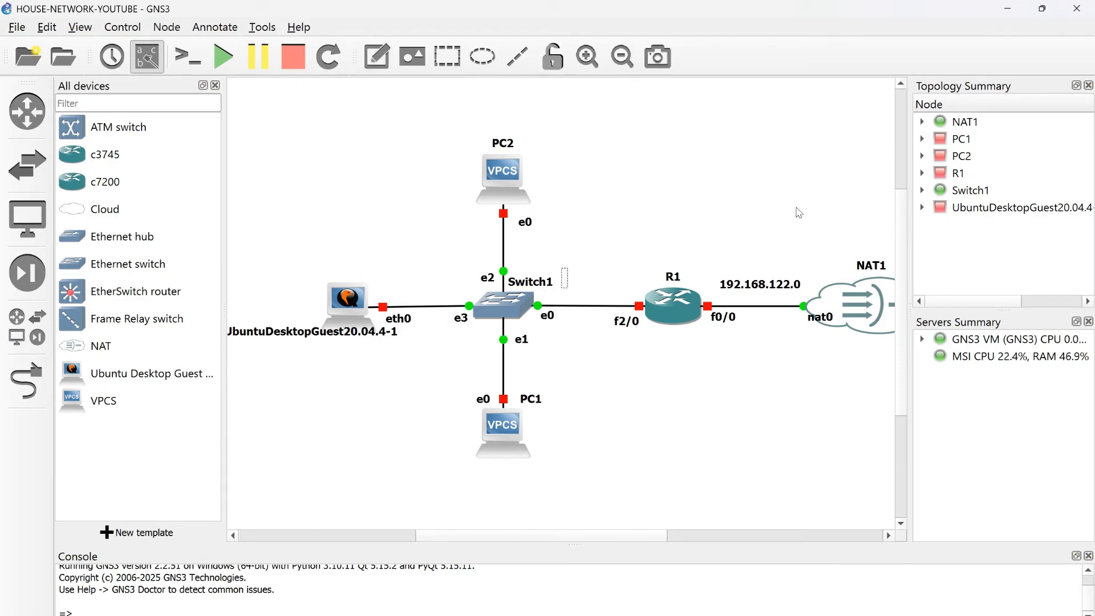
type("192.168.")
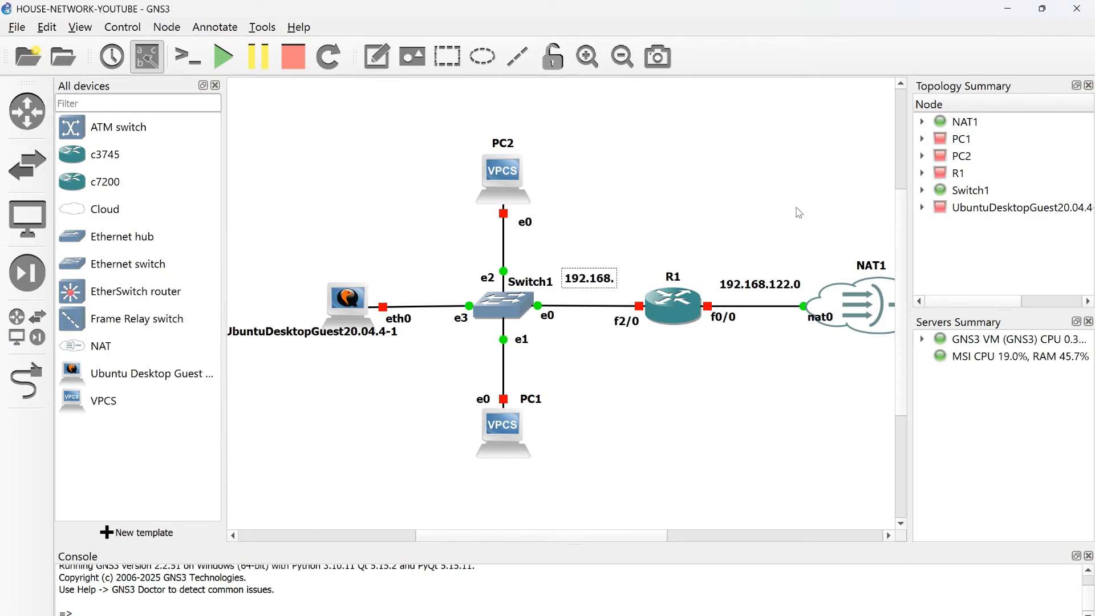
type("1.0")
left_click(660, 140)
Set the text colour of the 192.168.1.0 note to blue (#0000ff)
right_click(604, 282)
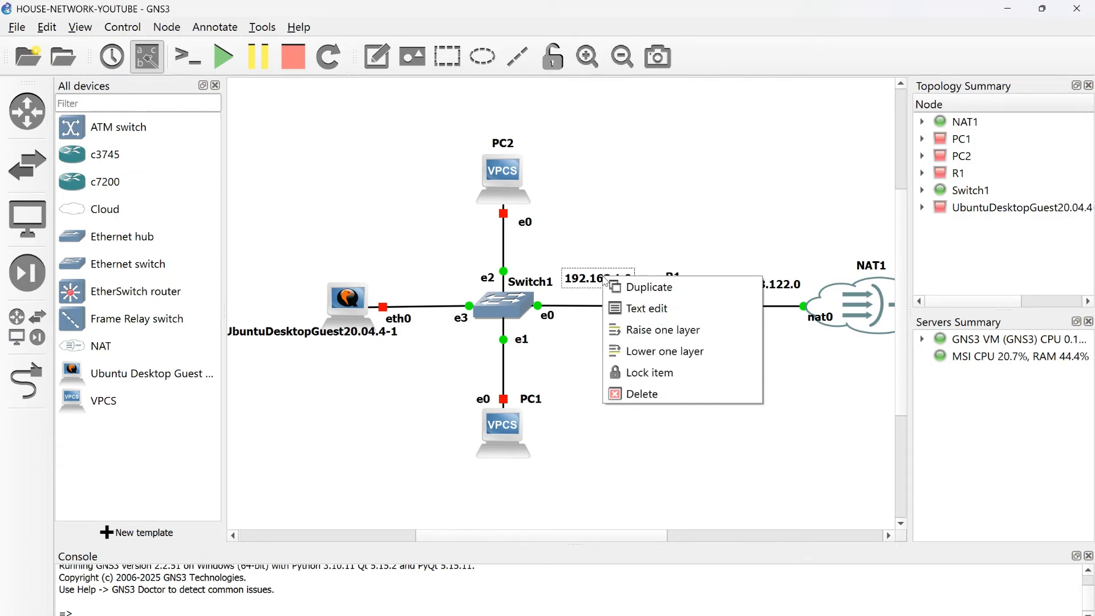
left_click(671, 318)
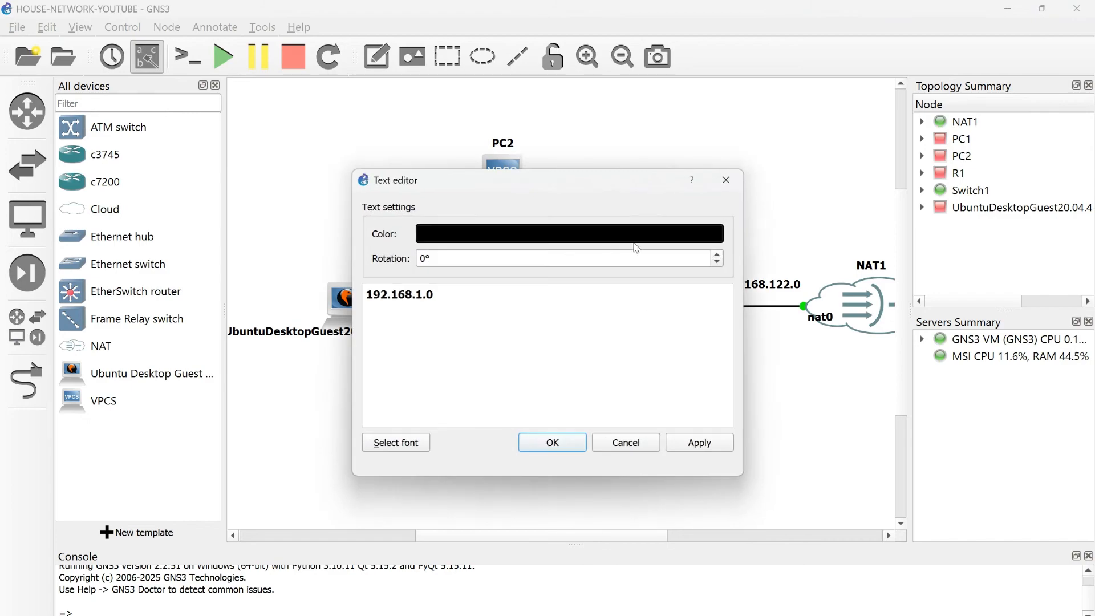
left_click(694, 236)
left_click(346, 227)
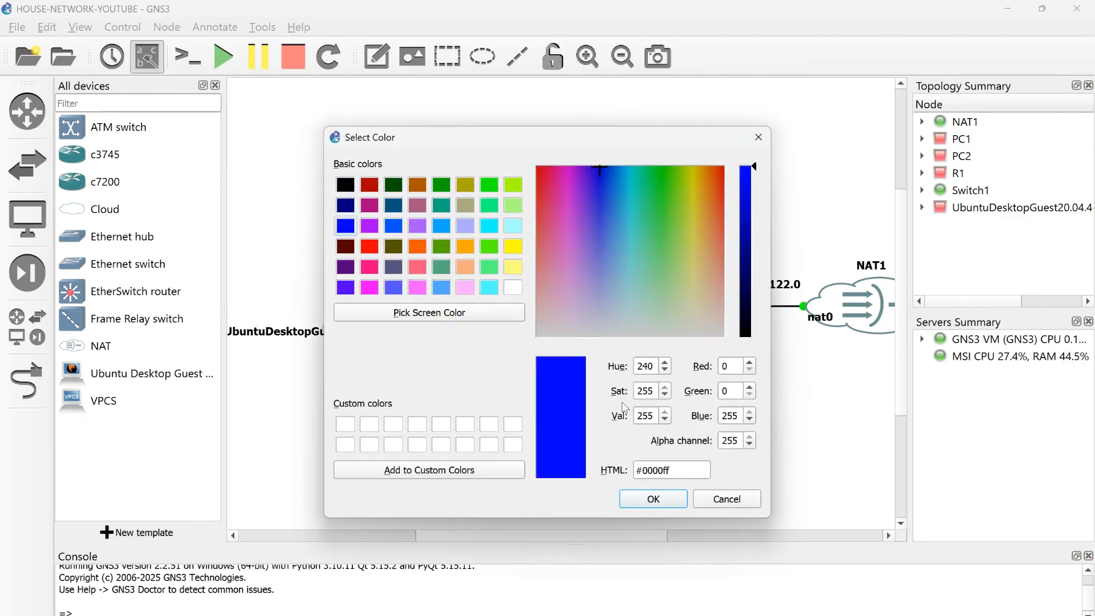
left_click(655, 504)
Choose a larger font size for the 192.168.1.0 note and apply its formatting
left_click_drag(437, 296, 368, 351)
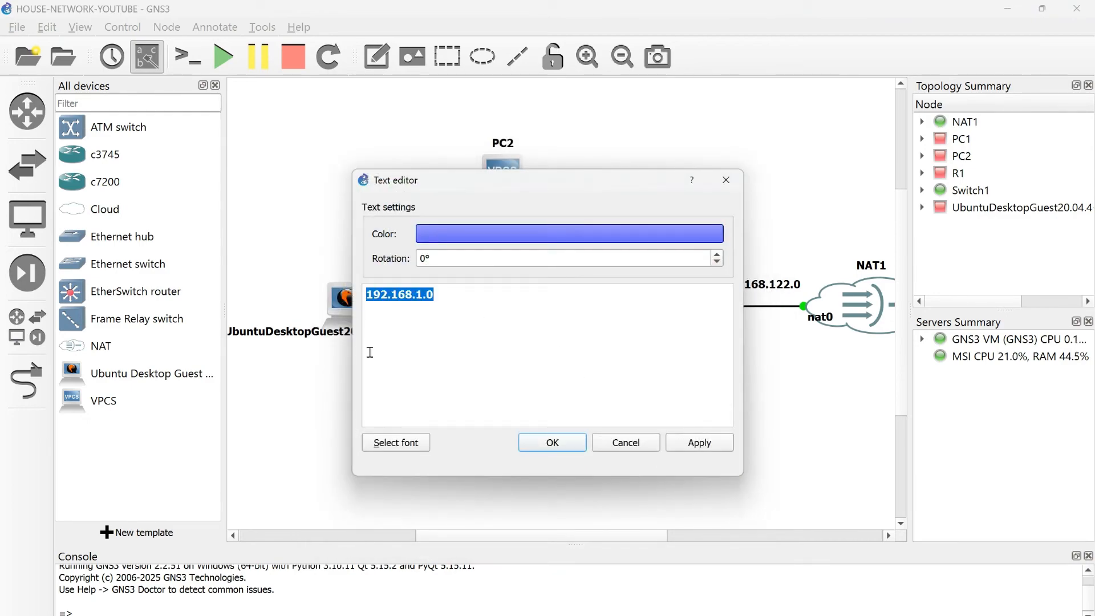
left_click(402, 448)
left_click(743, 300)
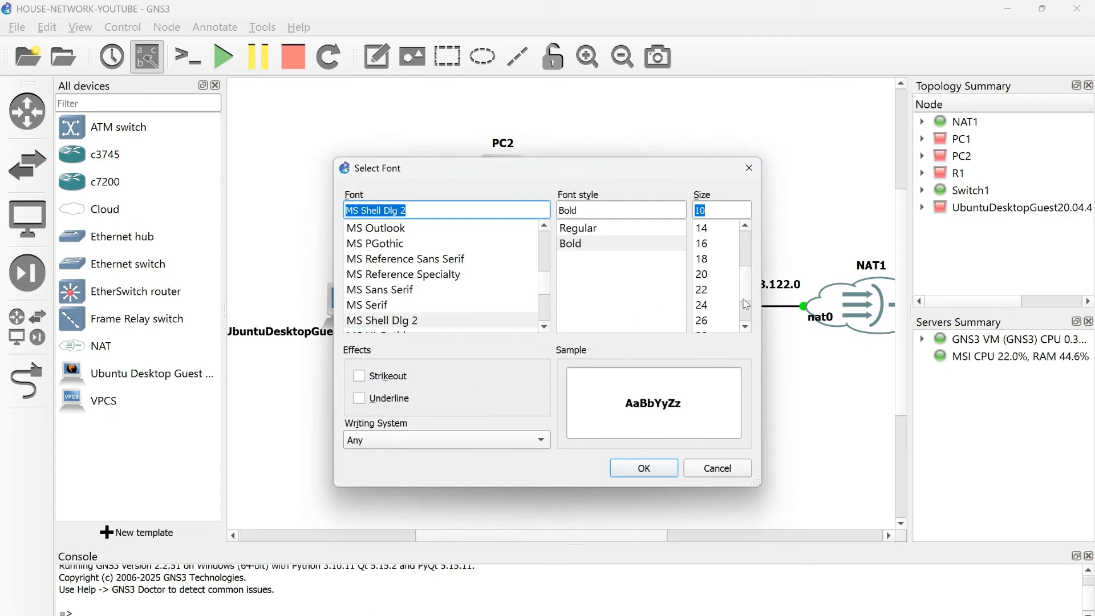
left_click(743, 303)
left_click_drag(747, 303, 764, 267)
left_click(719, 289)
left_click(643, 468)
left_click(552, 444)
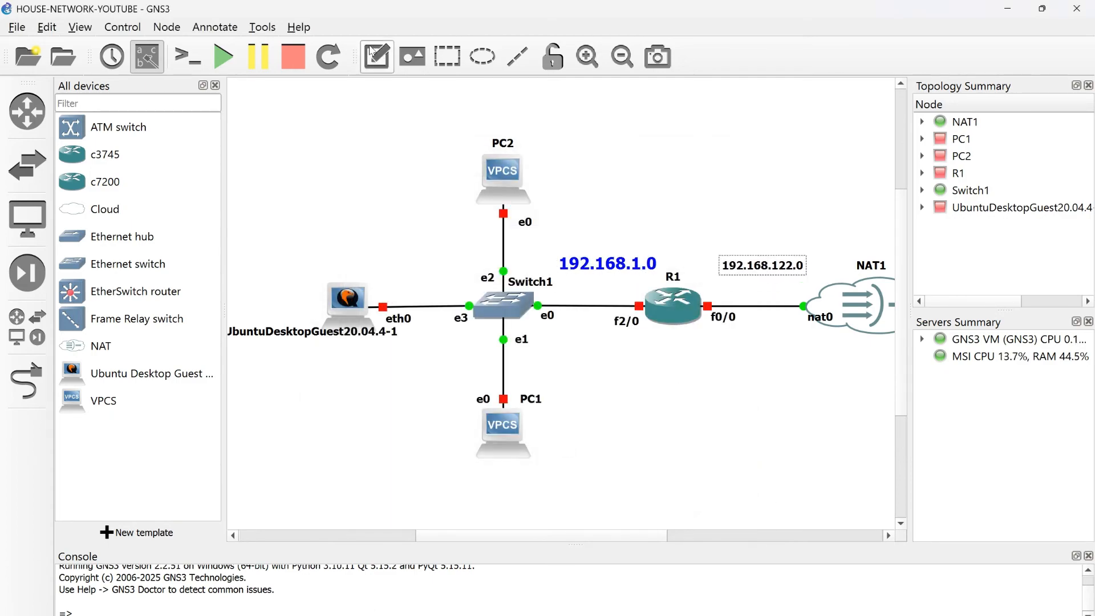
Set the text colour of the 192.168.122.0 note between R1 and NAT1 to blue
right_click(764, 267)
left_click(815, 298)
left_click(627, 234)
left_click(347, 225)
left_click(653, 498)
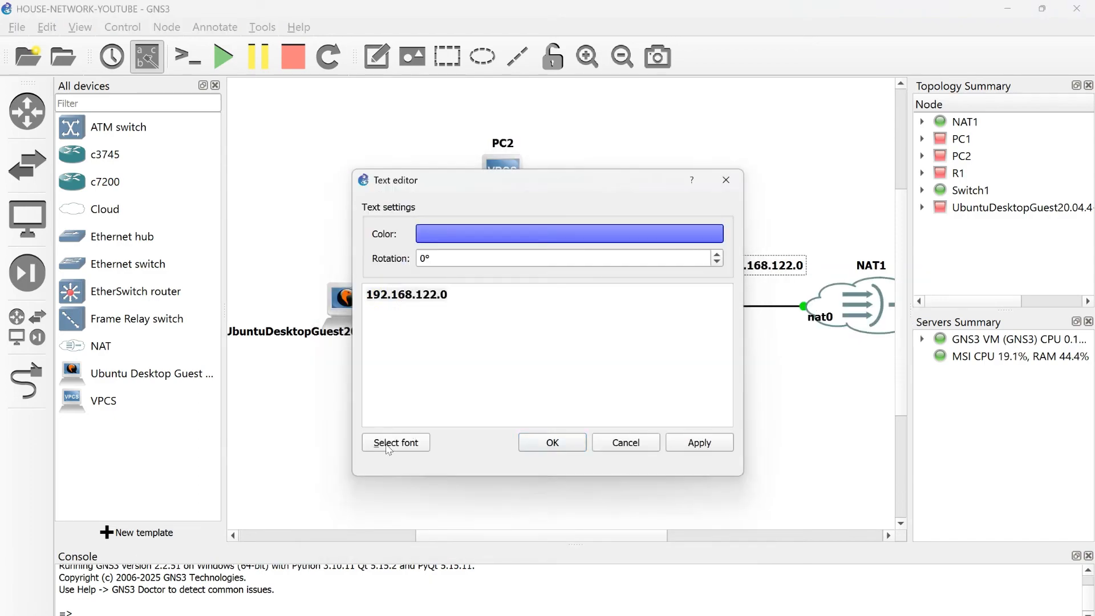
Choose a larger font size for the 192.168.122.0 note, apply its formatting, and move the 192.168.1.0 note slightly higher
left_click(396, 443)
left_click(718, 297)
left_click(644, 469)
left_click(552, 442)
left_click_drag(627, 273, 628, 260)
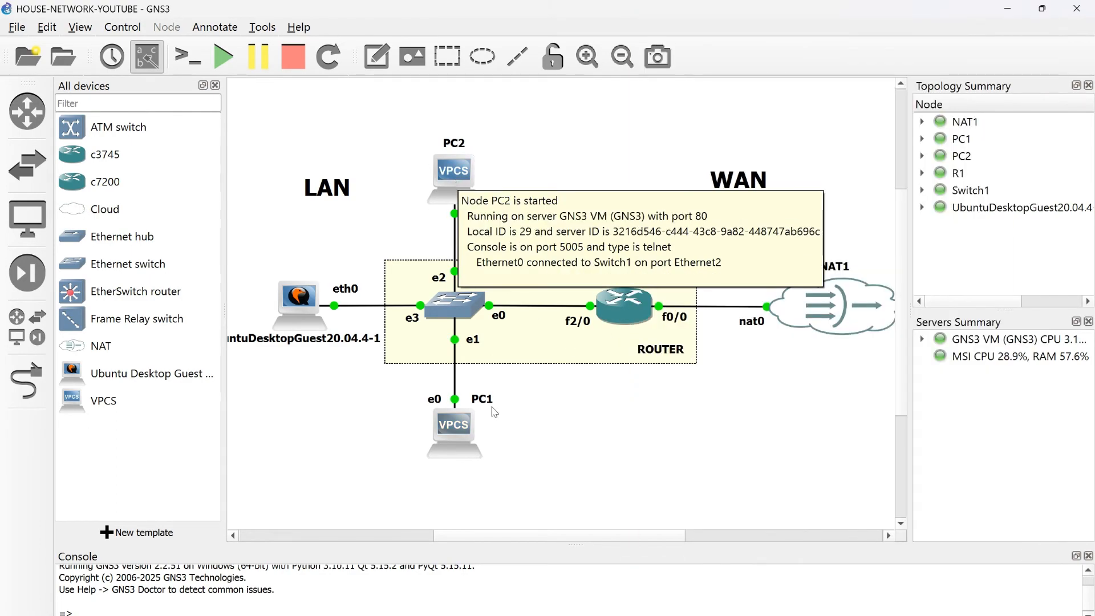
Open PC2's console and assign it the address 192.168.1.20/24 with gateway 192.168.1.1
right_click(455, 169)
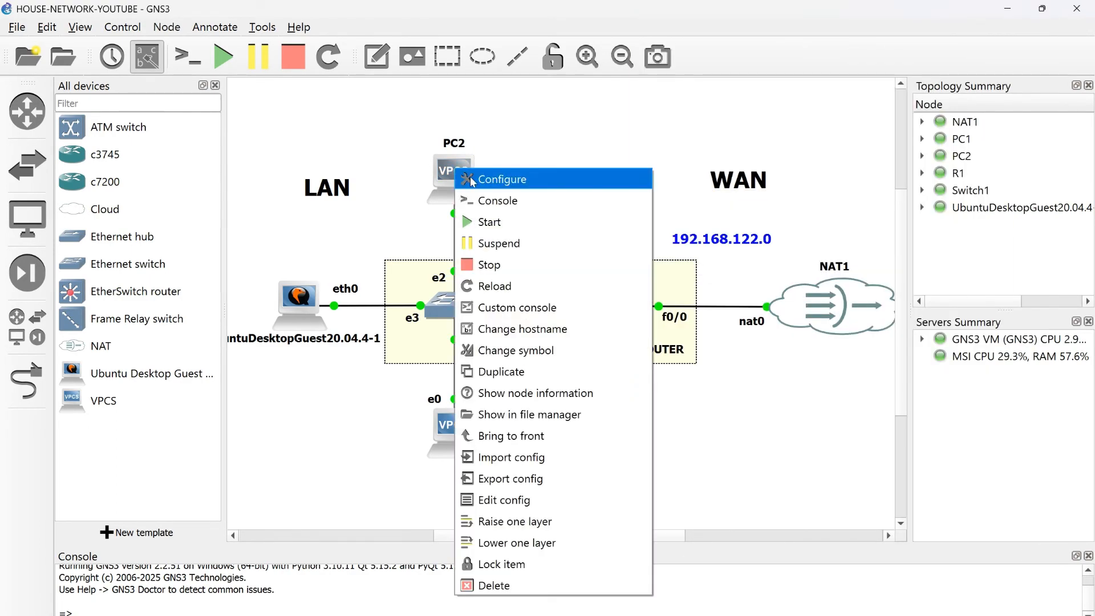
left_click(500, 204)
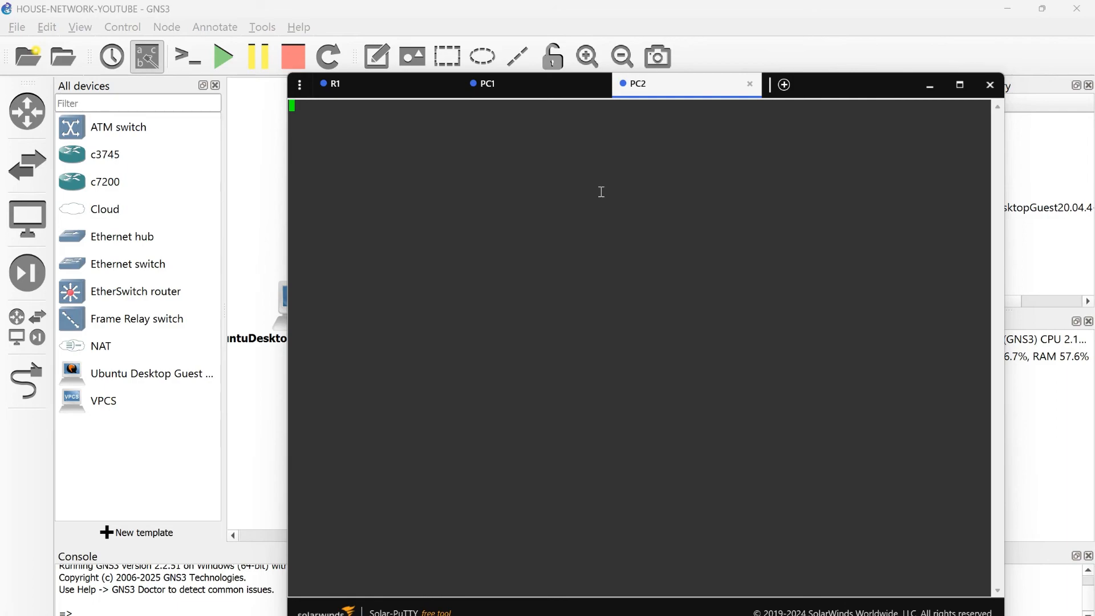
key("Return")
type("ip 192.168")
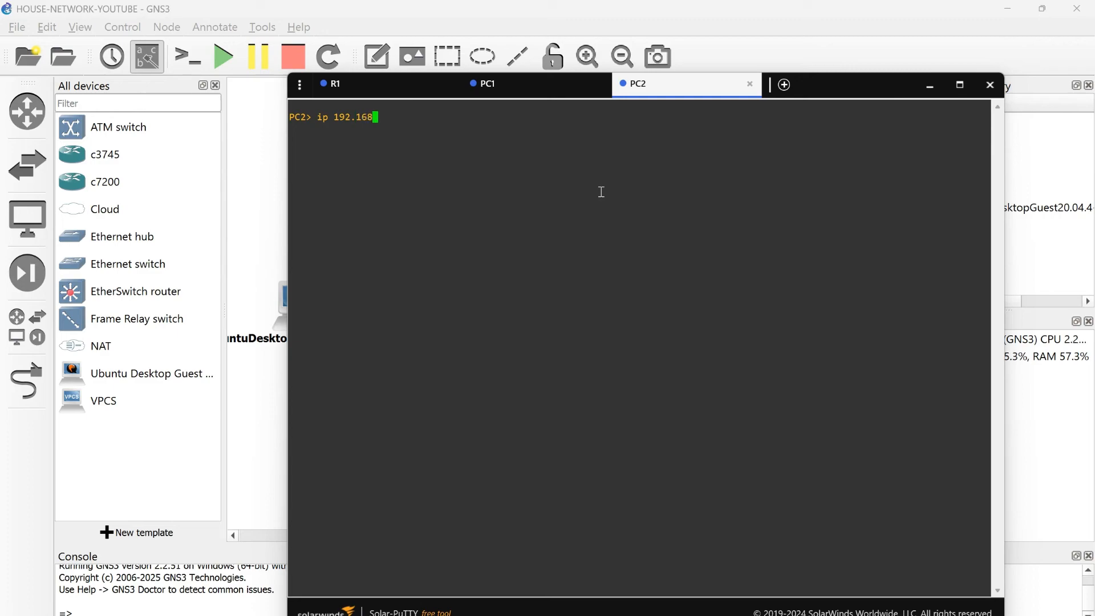
type(".1.20/24 192.1")
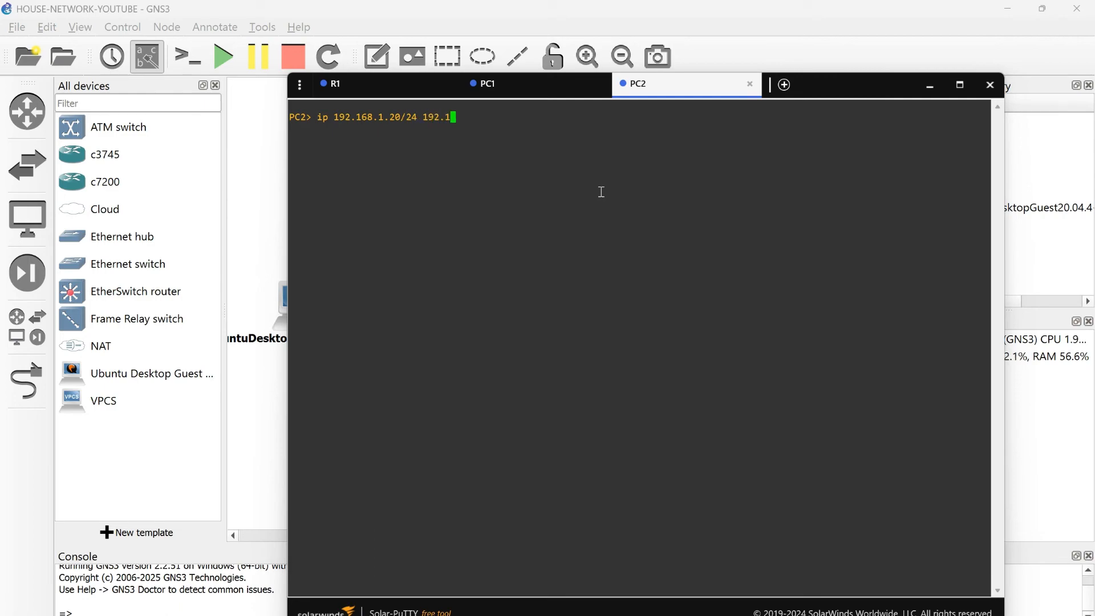
type("68.1.1")
key("Return")
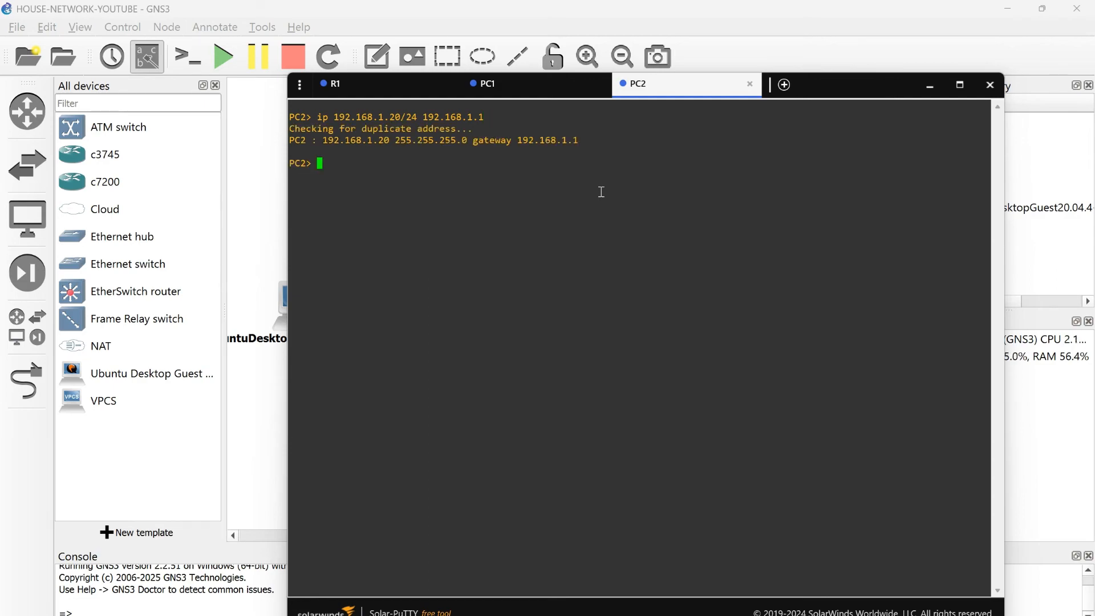
Set PC2's DNS server to 8.8.8.8 and save its startup configuration
type("ip dns 8.8.8.8")
key("Return")
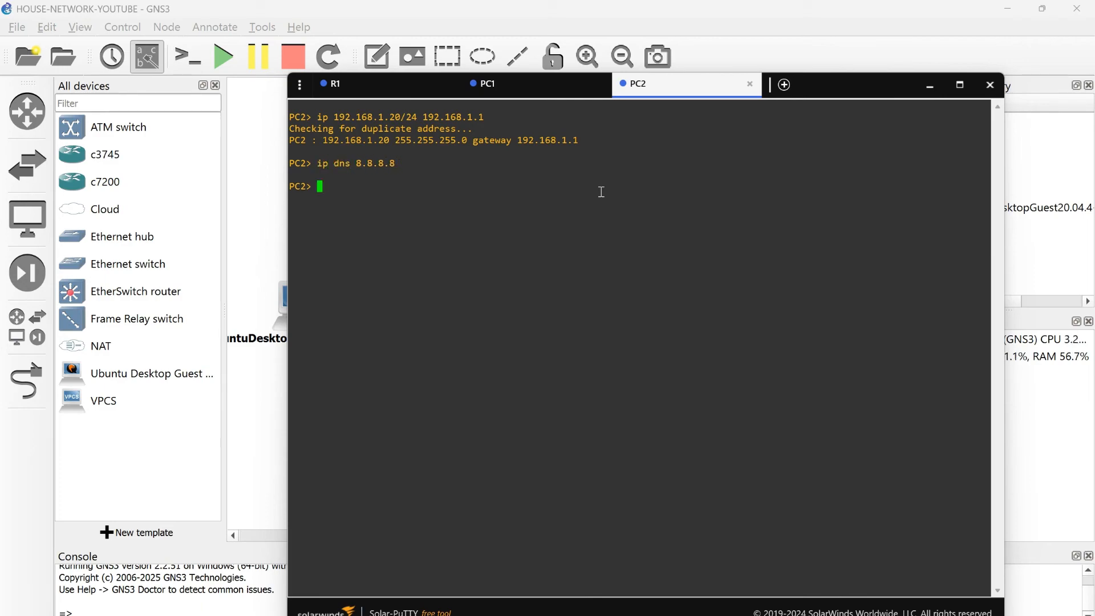
type("save")
key("Return")
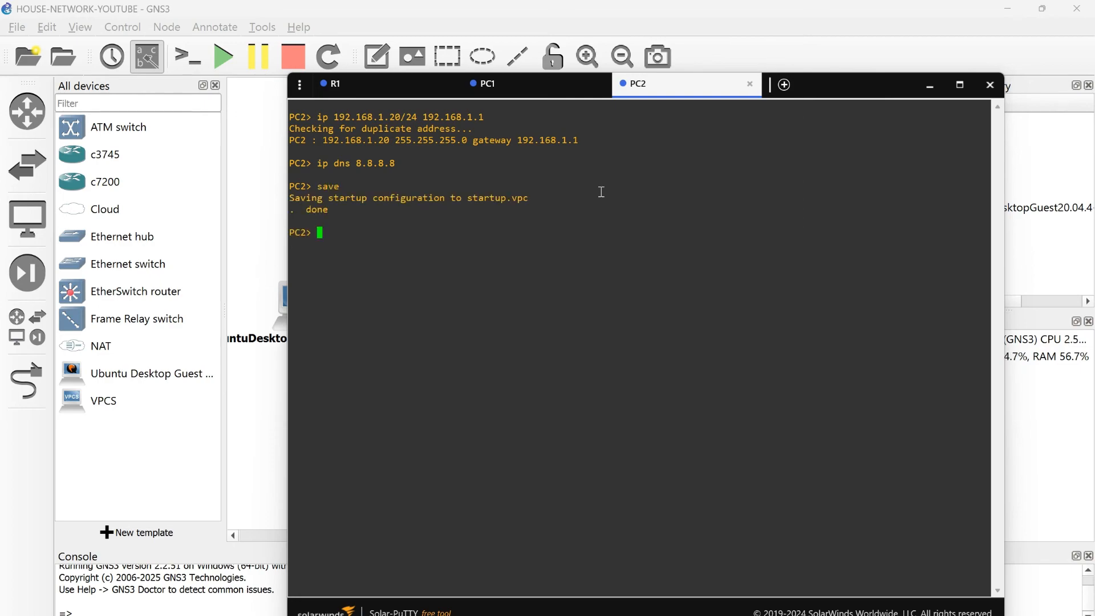
Display PC2's IP configuration with show ip and minimise the console to view the topology
type("show ip")
key("Return")
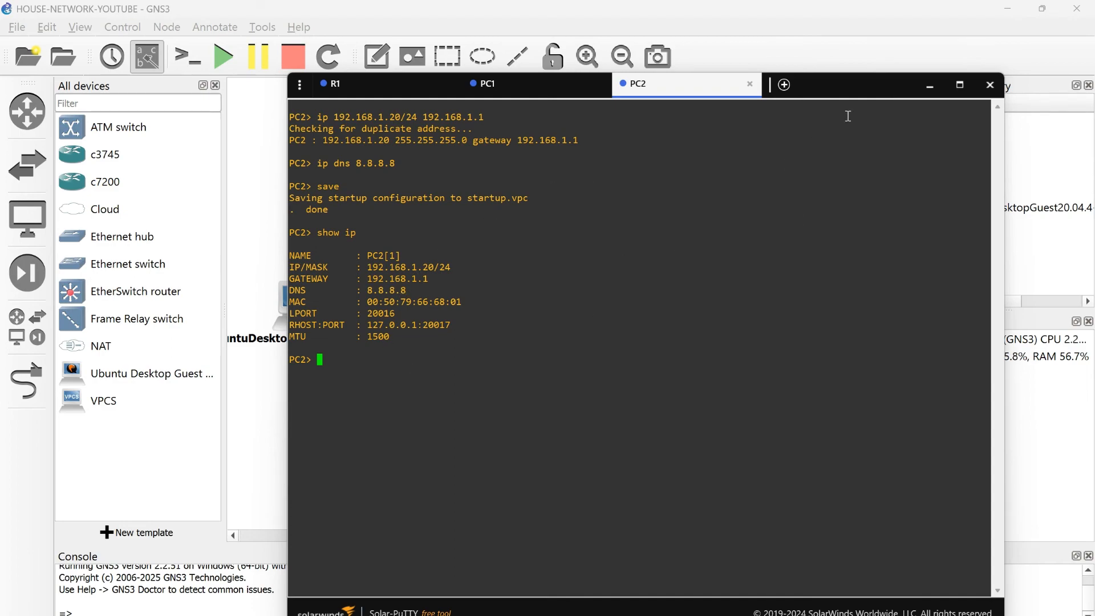
left_click(929, 85)
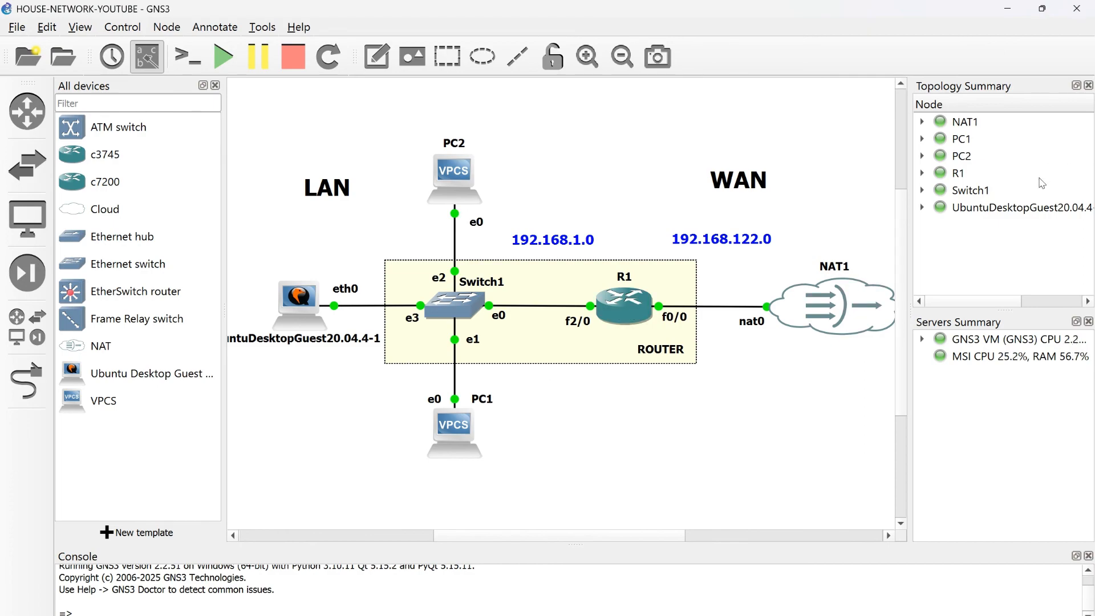
Return to PC2's console in Solar-PuTTY and test internet connectivity by pinging 8.8.8.8 and google.com
left_click(805, 615)
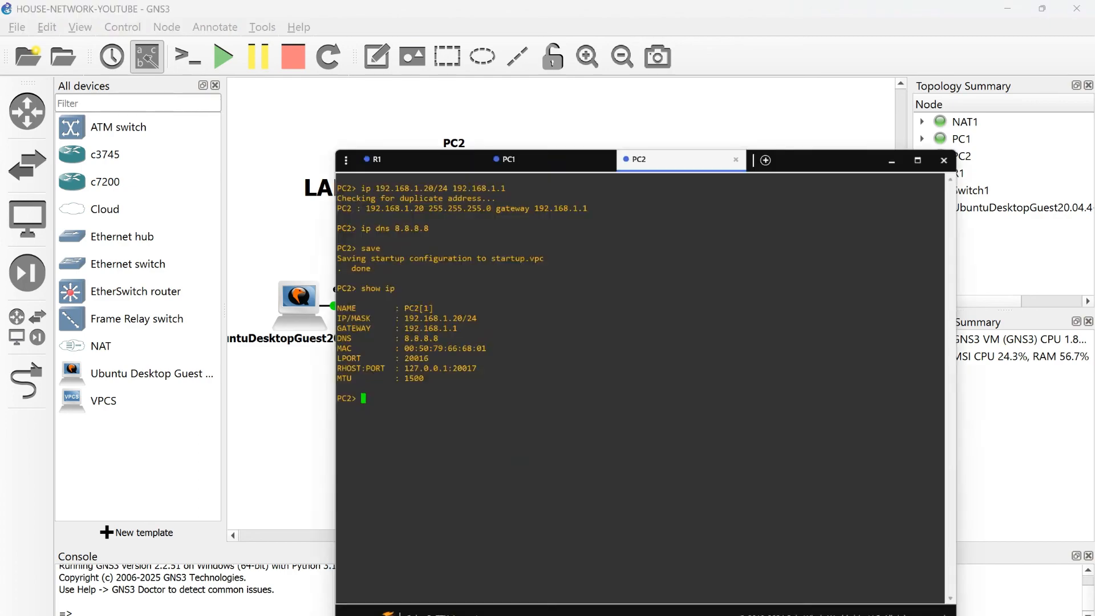
type("ping 8.8.8.8")
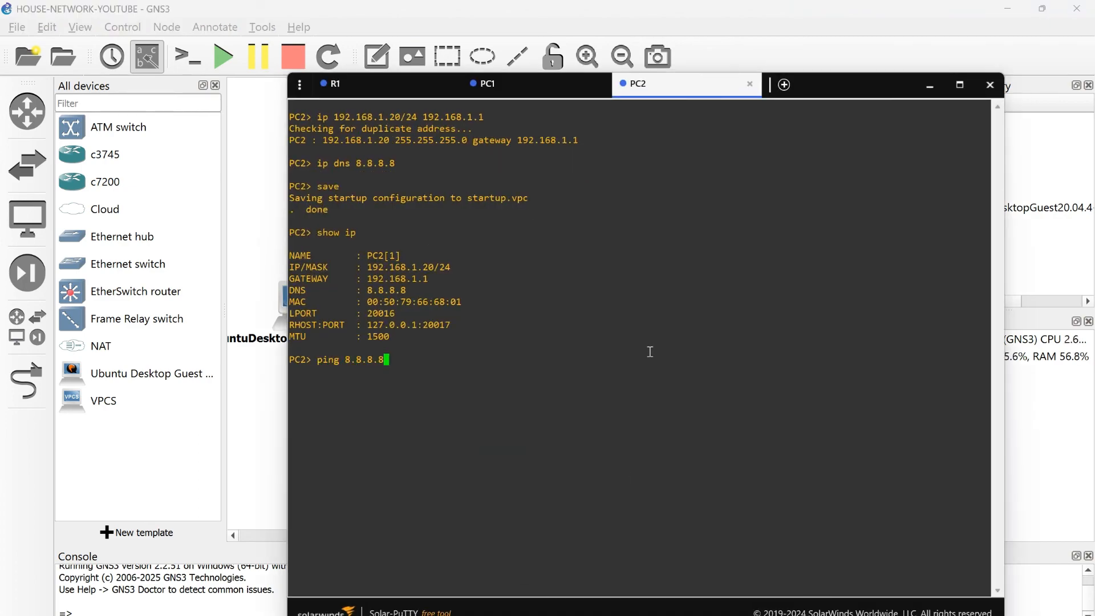
key("Return")
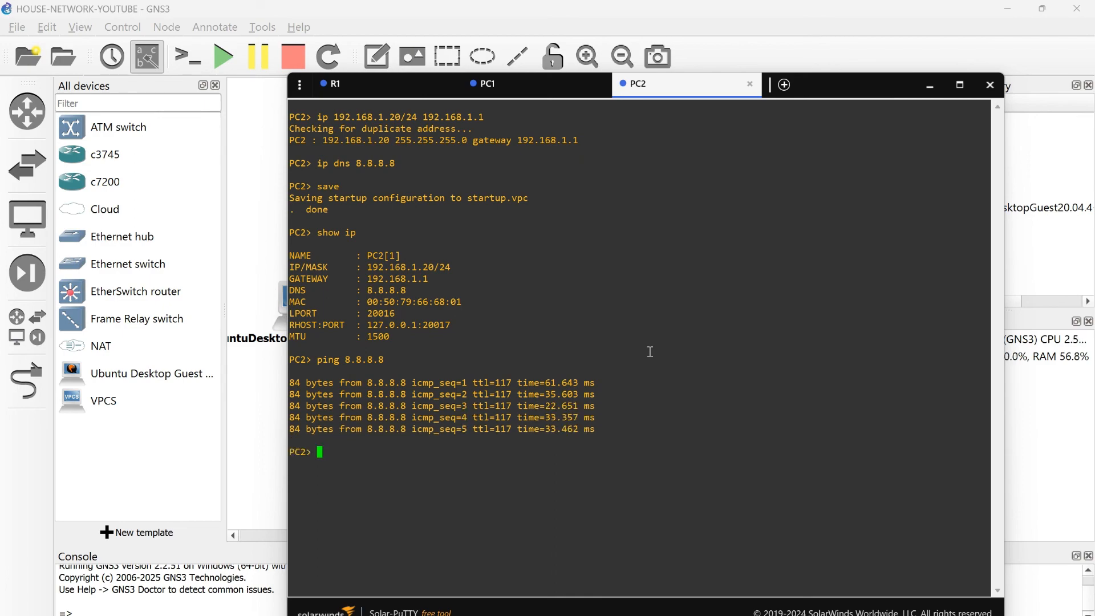
type("ping google.com")
key("Return")
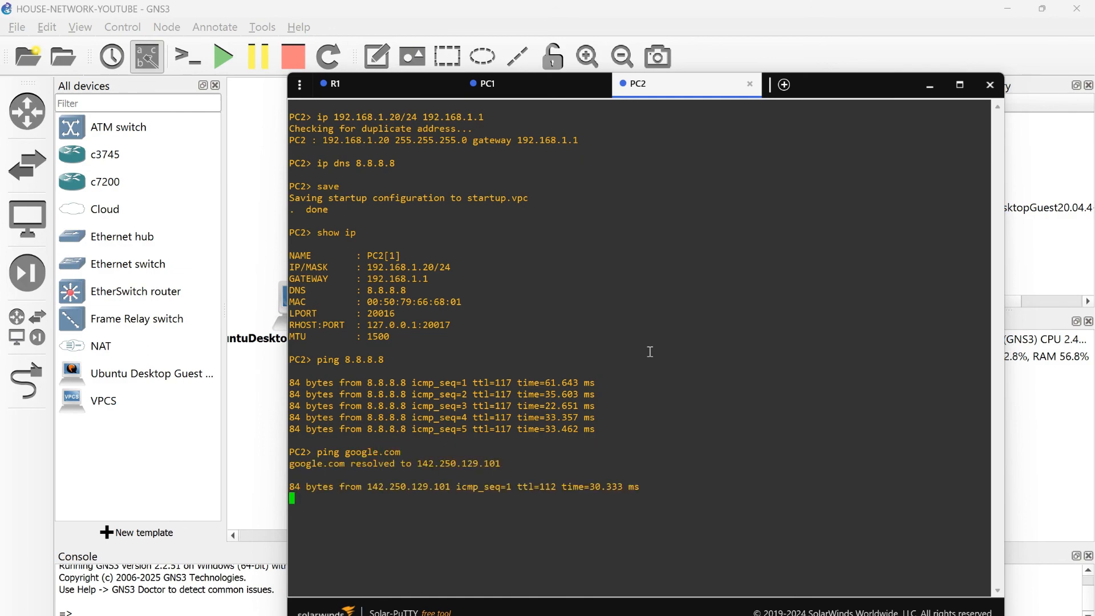